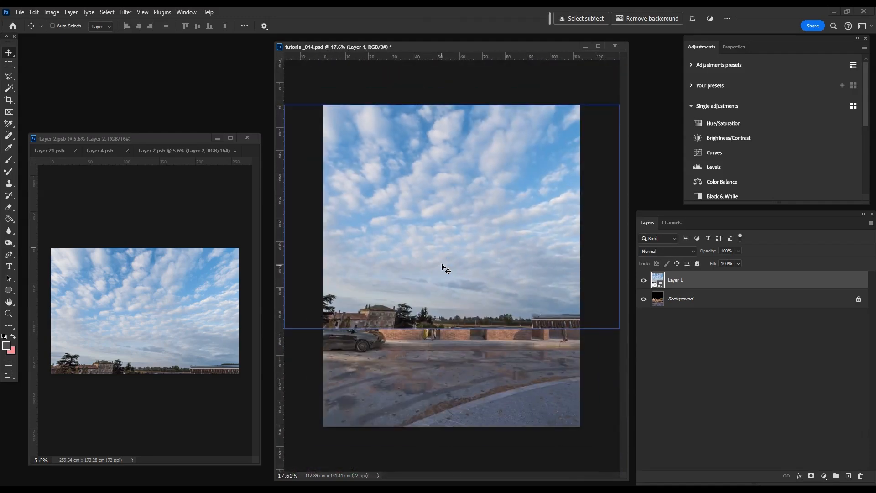
# Step: Reposition the sky image over the scene, and convert the Background into a regular layer named base_layer
pyautogui.moveTo(422, 219); pyautogui.dragTo(436, 259)
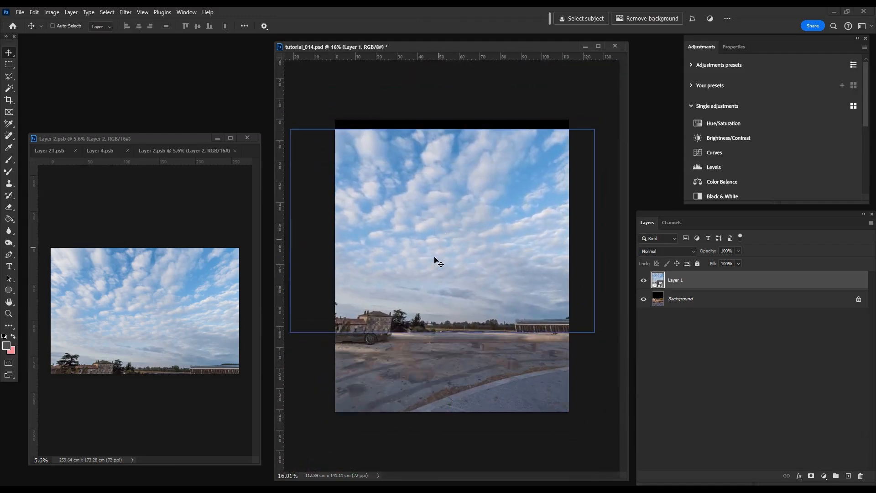
pyautogui.doubleClick(689, 303)
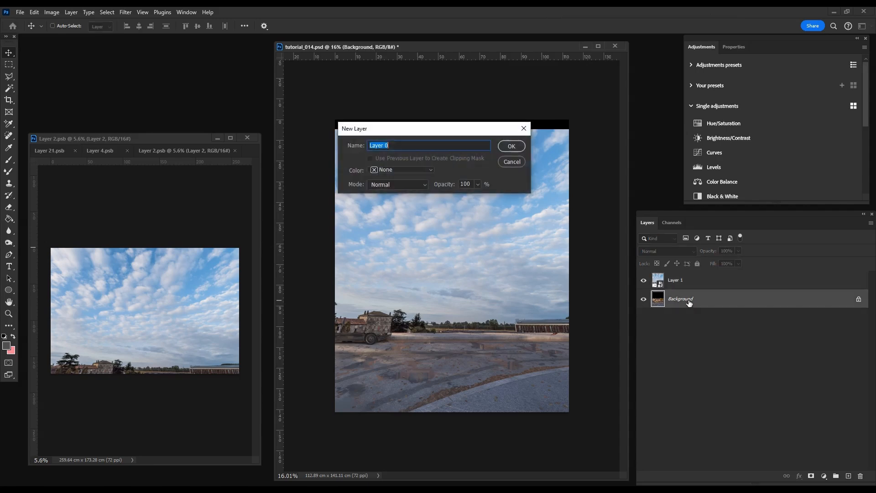
pyautogui.write('base_l')
pyautogui.click(511, 146)
# Step: Move the sky layer (Layer 1) beneath base_layer in the layer stack
pyautogui.click(707, 286)
pyautogui.moveTo(708, 287); pyautogui.dragTo(705, 315)
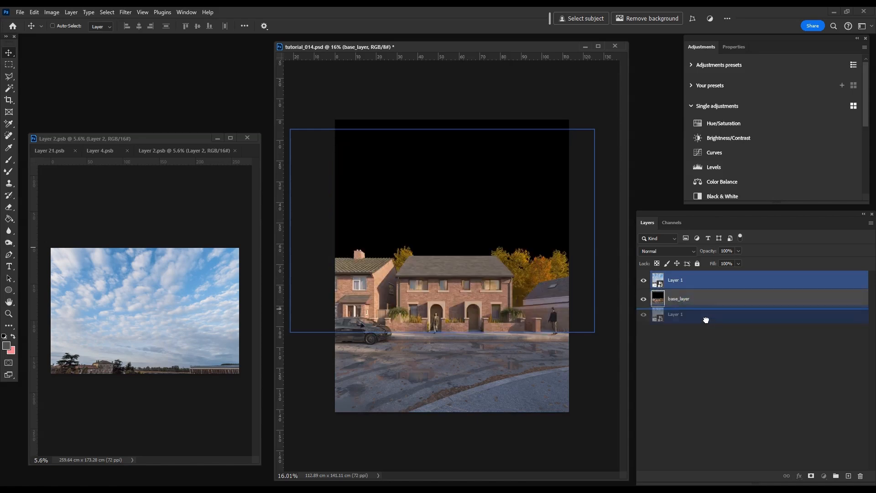
pyautogui.click(714, 333)
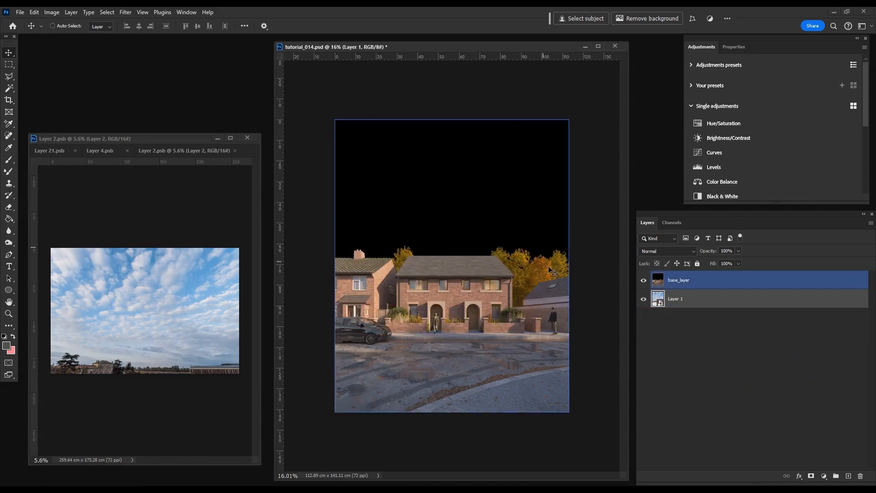
# Step: Load the sky channel as a new selection and add a layer mask from it to base_layer
pyautogui.click(692, 281)
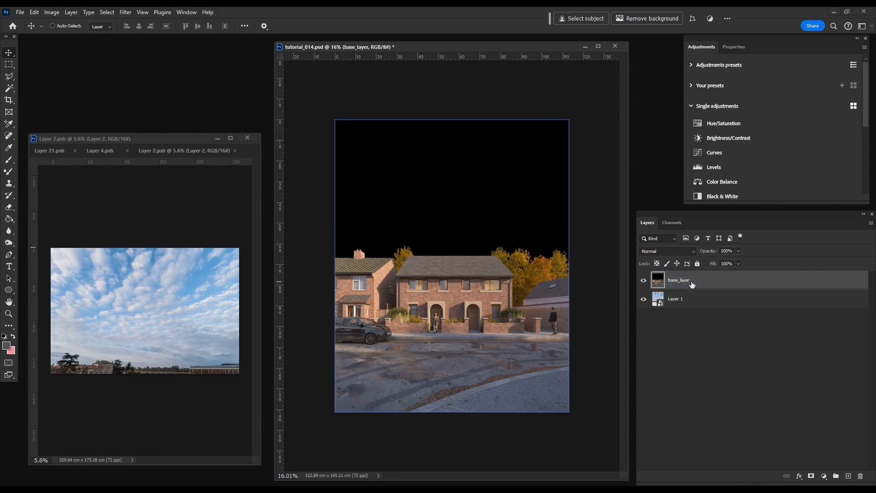
pyautogui.click(107, 12)
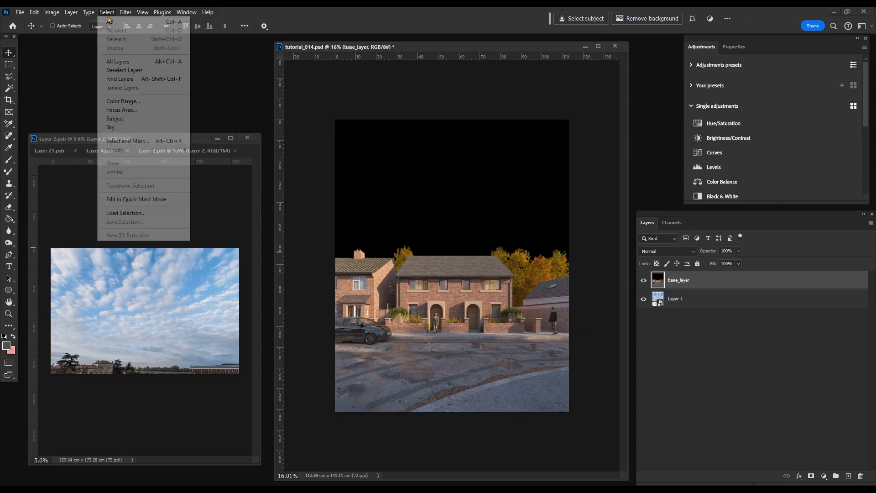
pyautogui.click(125, 213)
pyautogui.click(250, 228)
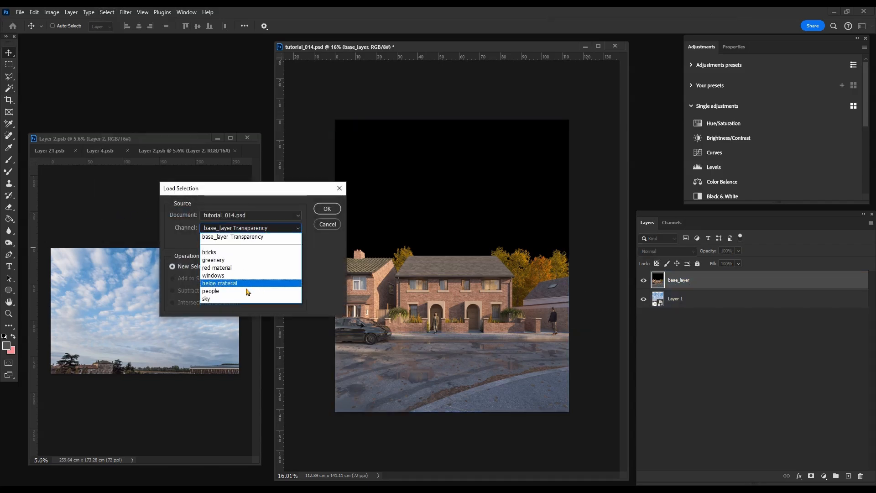
pyautogui.click(237, 299)
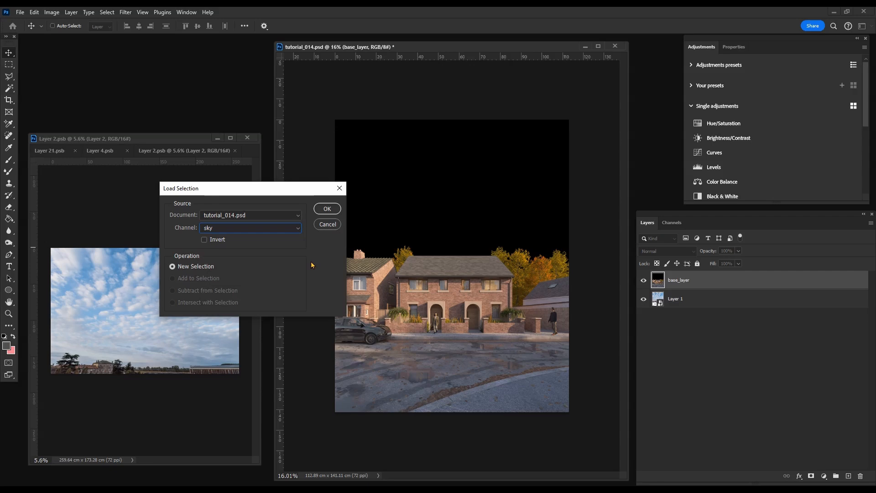
pyautogui.click(328, 209)
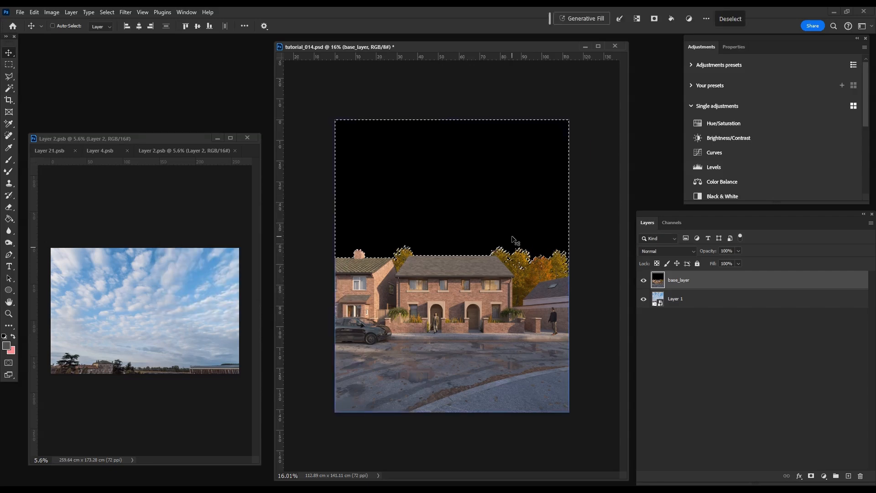
pyautogui.click(812, 476)
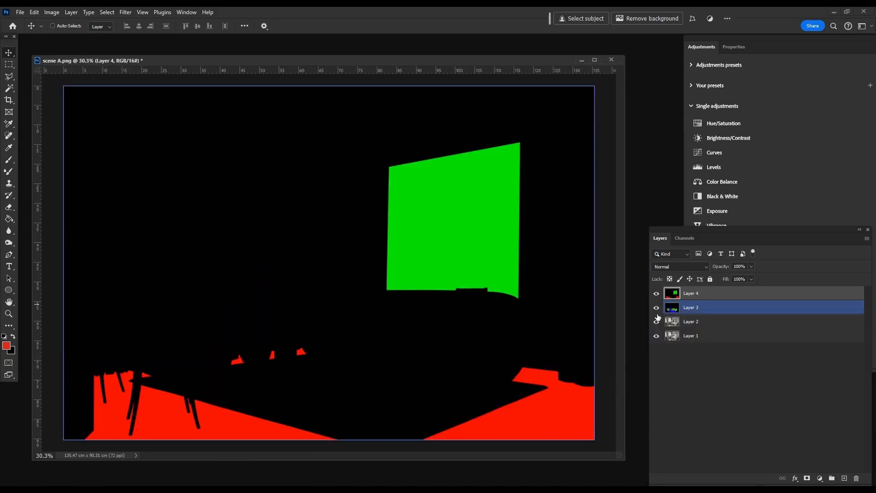
# Step: In scene A.png, turn off the upper layer's visibility and load the plant channel as a new selection
pyautogui.moveTo(656, 294); pyautogui.dragTo(657, 321)
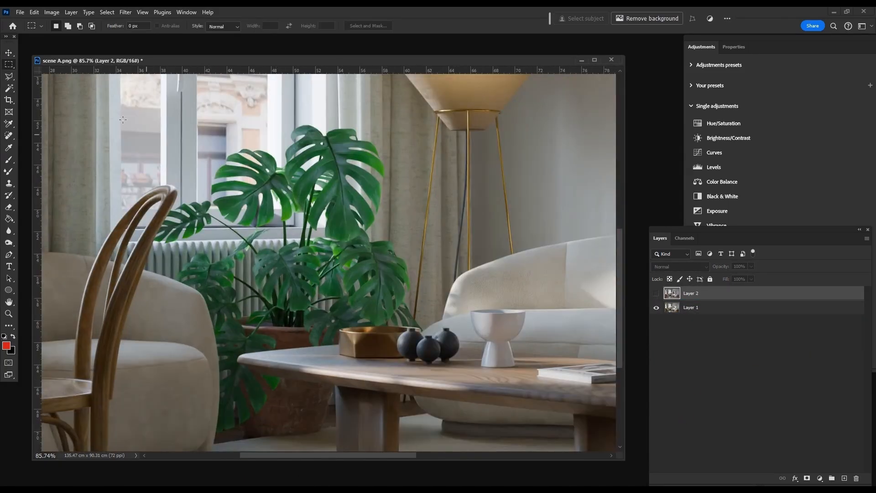
pyautogui.click(107, 12)
pyautogui.click(131, 213)
pyautogui.click(255, 225)
pyautogui.click(264, 299)
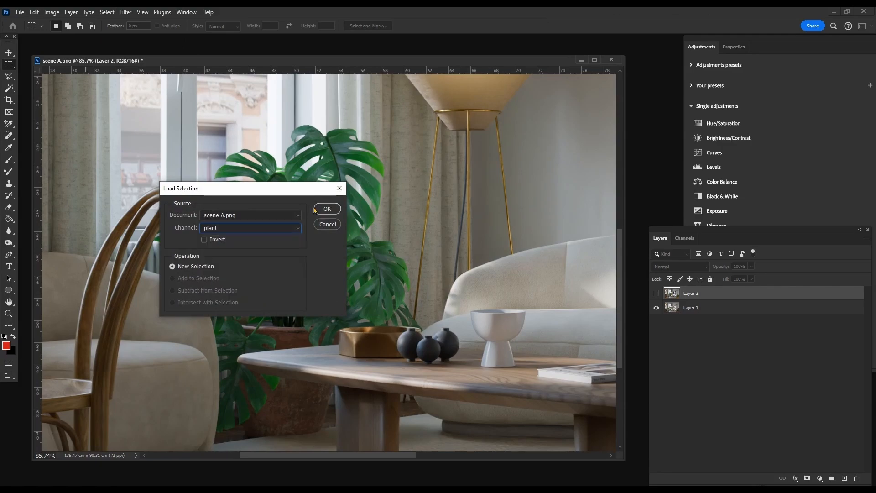
pyautogui.click(327, 209)
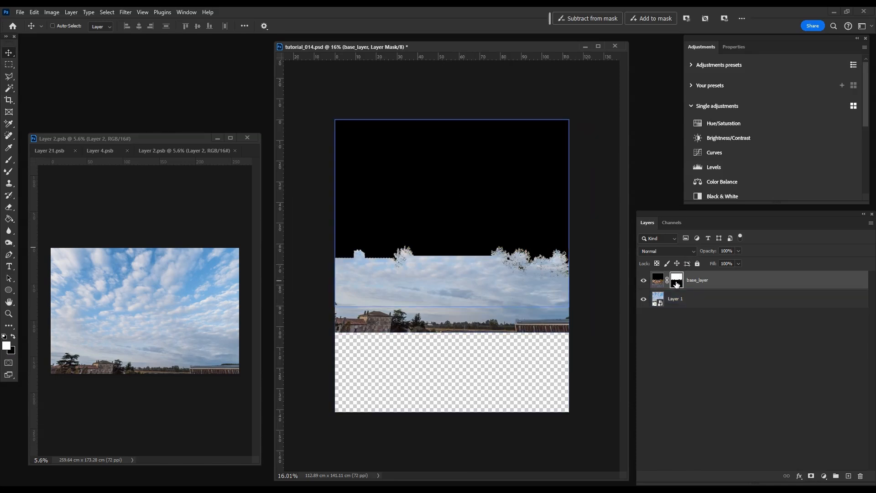
# Step: Invert the mask of base_layer in tutorial_014.psd and move the sky layer up to cover the image's upper edge
pyautogui.hotkey('ctrl', 'l')
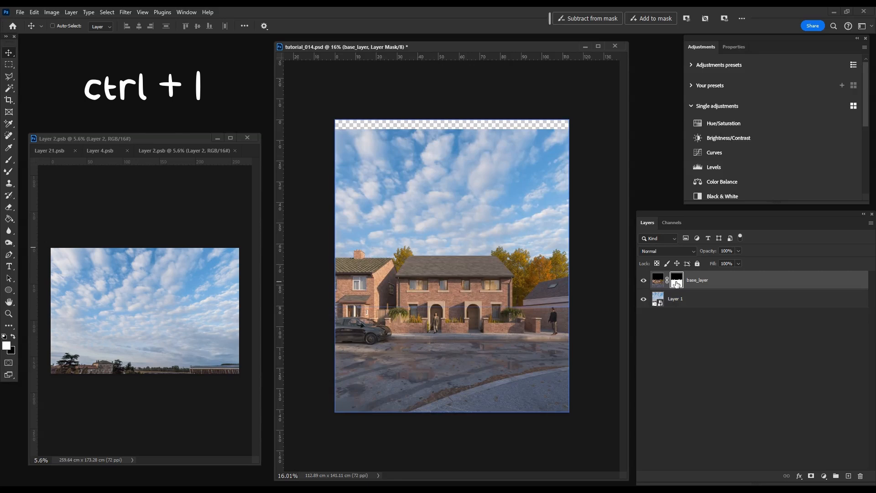
pyautogui.click(661, 299)
pyautogui.moveTo(453, 300); pyautogui.dragTo(458, 288)
pyautogui.scroll(-2, 459, 287)
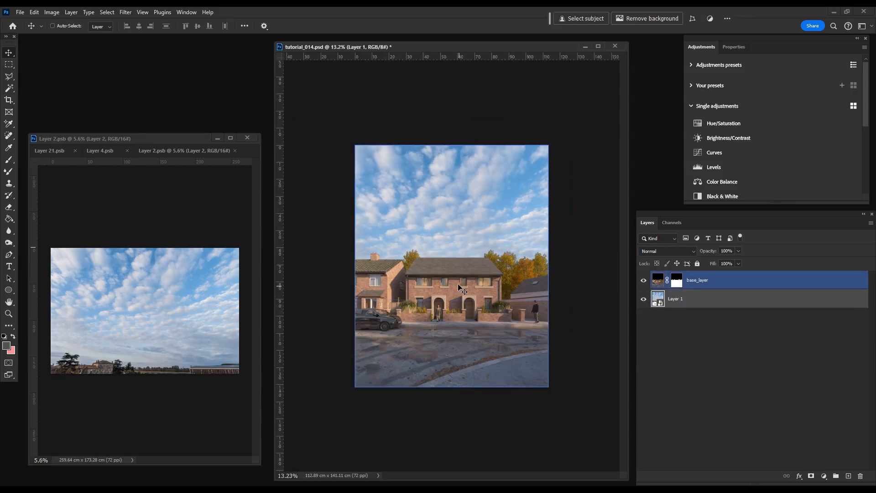
# Step: Free Transform the sky layer, shifting it higher behind the houses and enlarging it slightly upward
pyautogui.hotkey('ctrl', 't')
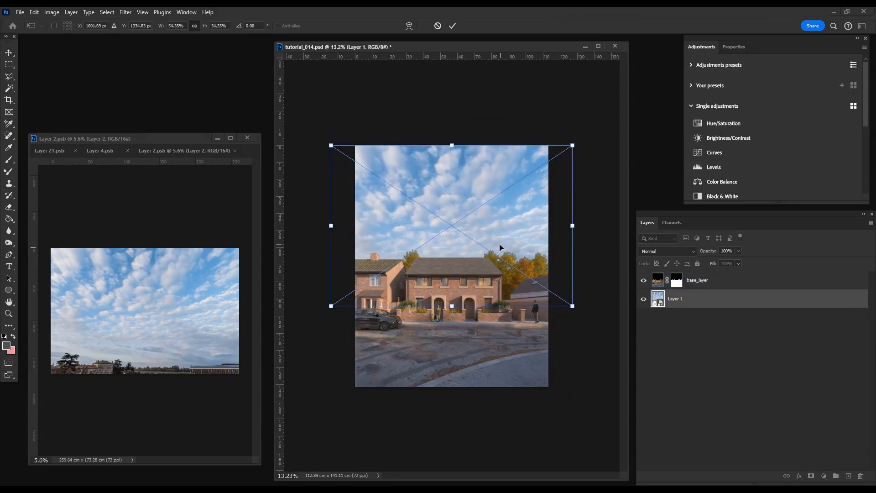
pyautogui.moveTo(500, 246); pyautogui.dragTo(500, 229)
pyautogui.moveTo(451, 126)
pyautogui.mouseDown()
pyautogui.moveTo(452, 138)
pyautogui.moveTo(452, 100)
pyautogui.moveTo(452, 111)
pyautogui.mouseUp()
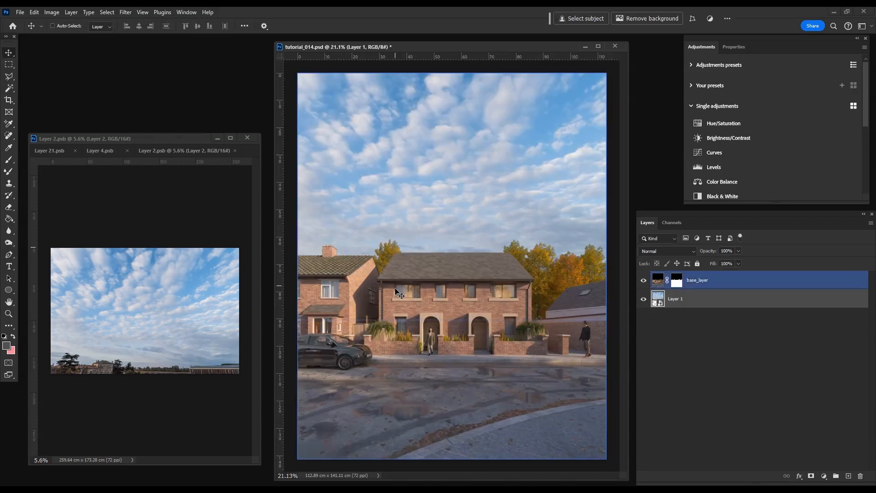
# Step: Add a Hue/Saturation adjustment layer directly above the sky layer
pyautogui.scroll(-2, 396, 288)
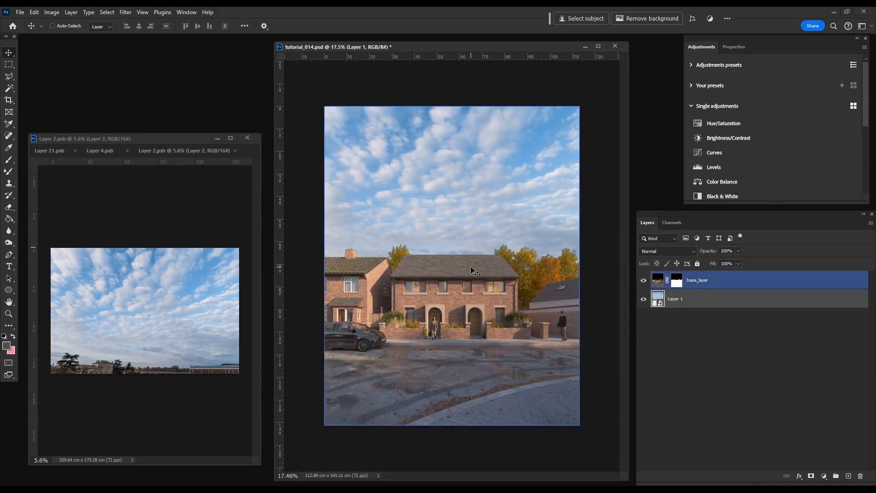
pyautogui.click(726, 124)
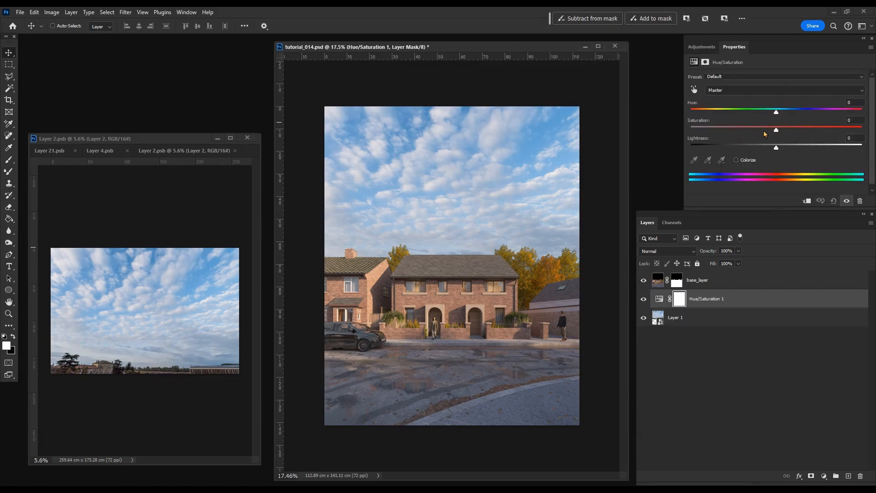
# Step: Copy the whole composite merged, paste it as a new layer above base_layer, and hide all layers beneath it
pyautogui.click(737, 279)
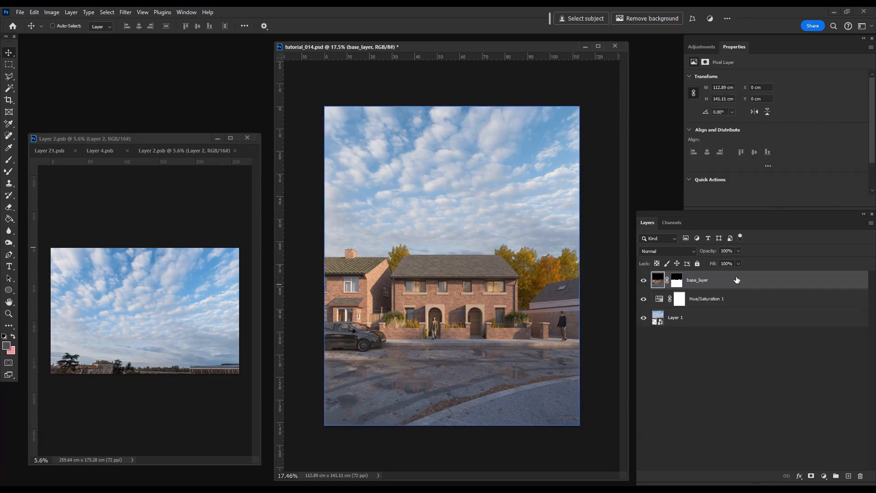
pyautogui.hotkey('ctrl', 'a')
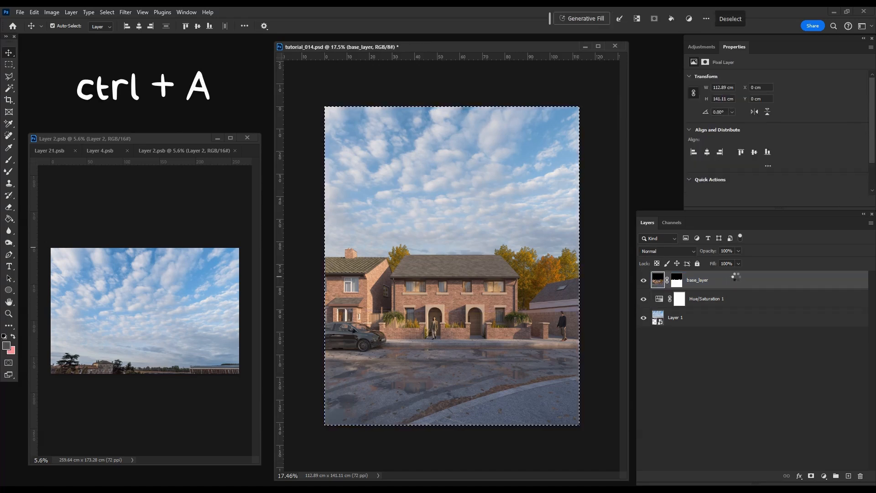
pyautogui.hotkey('ctrl', 'shift', 'c')
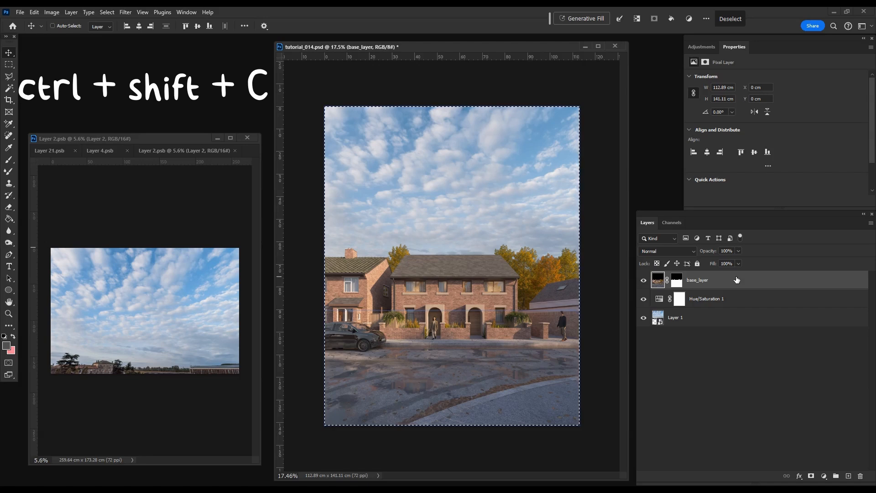
pyautogui.hotkey('ctrl', 'v')
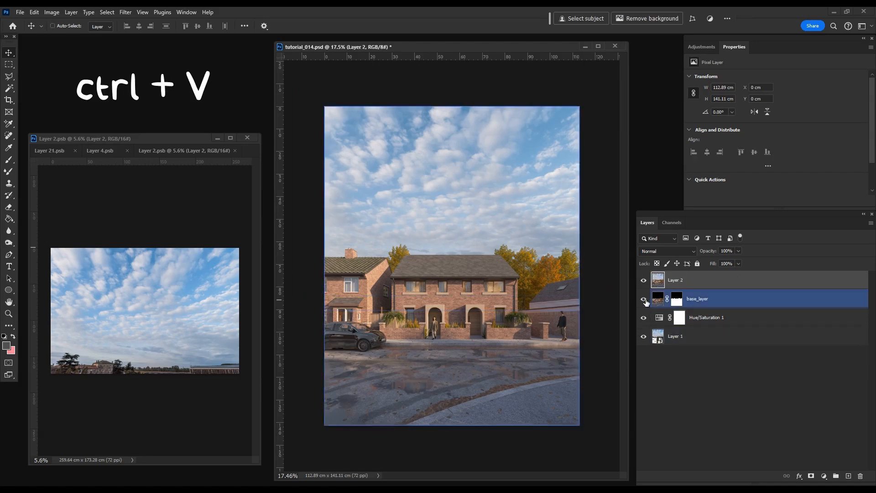
pyautogui.moveTo(644, 299); pyautogui.dragTo(644, 336)
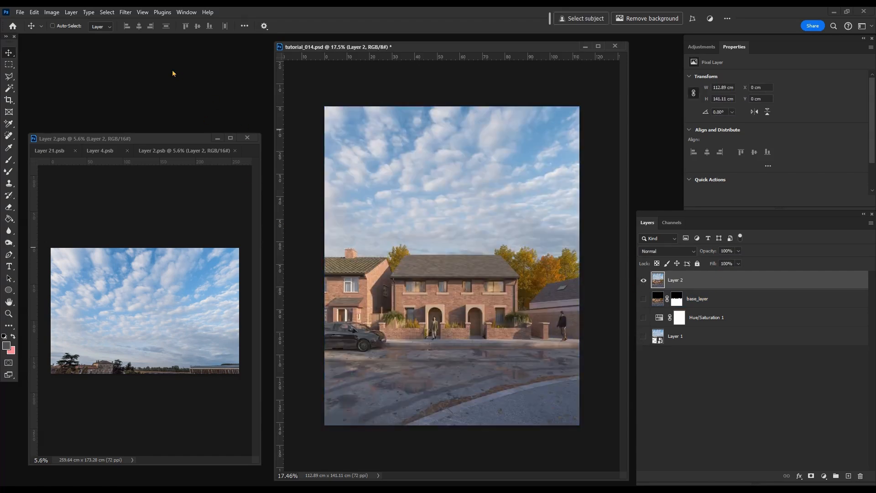
# Step: Convert the merged layer for smart filters and open the Camera Raw Filter on it
pyautogui.click(126, 13)
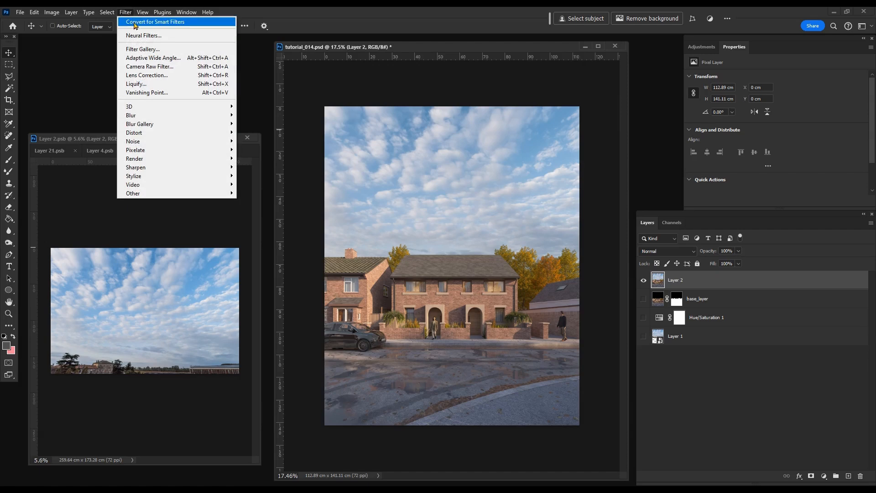
pyautogui.click(135, 23)
pyautogui.click(128, 13)
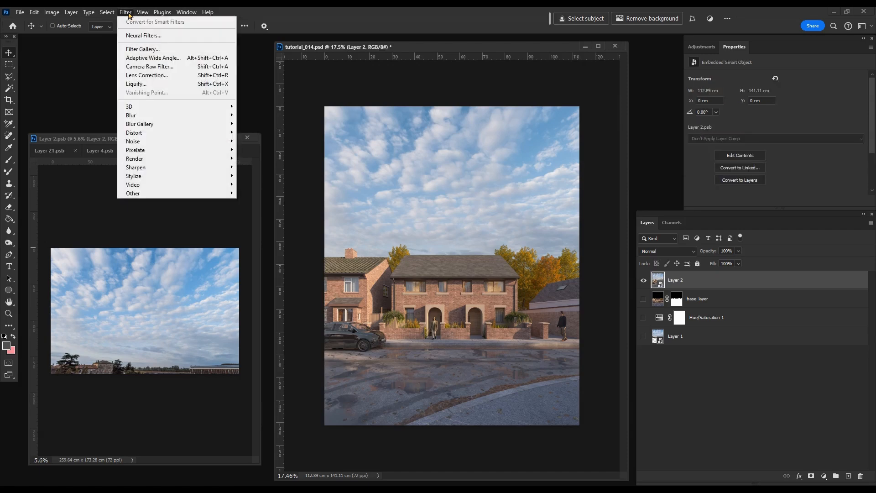
pyautogui.click(170, 68)
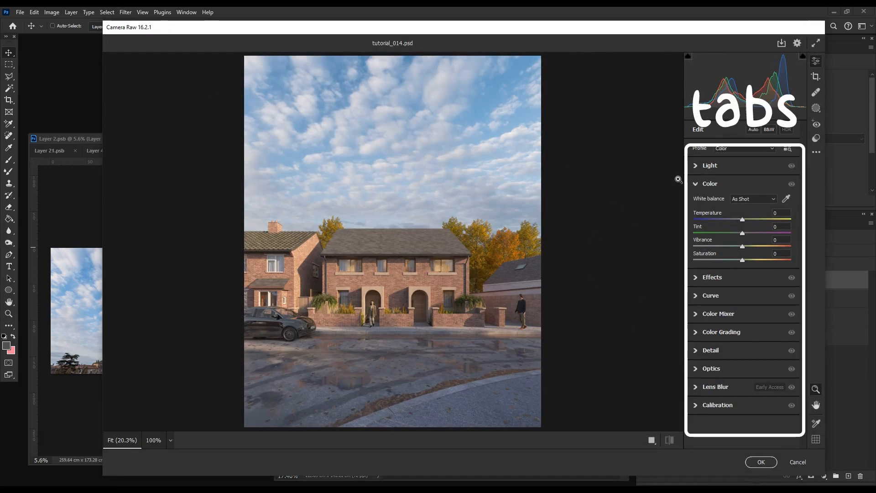
# Step: Set the Light adjustments to Contrast +19 and Highlights -75, and compare the image with and without them
pyautogui.click(710, 165)
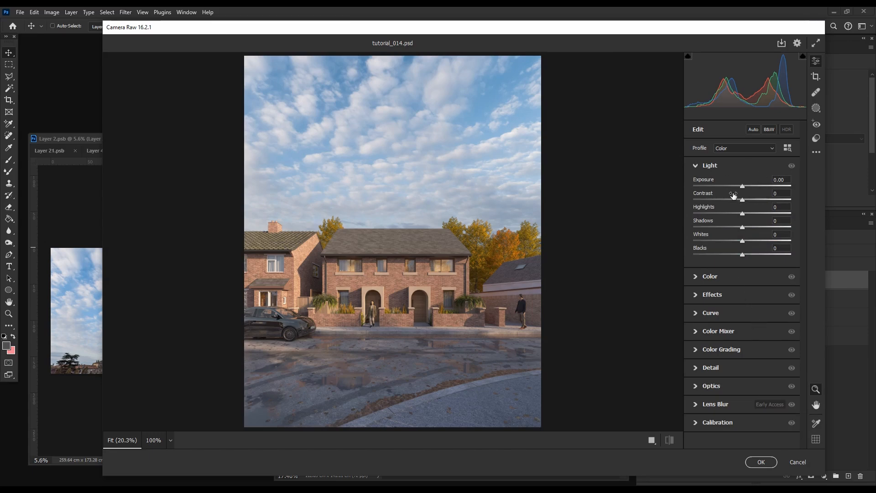
pyautogui.moveTo(733, 196)
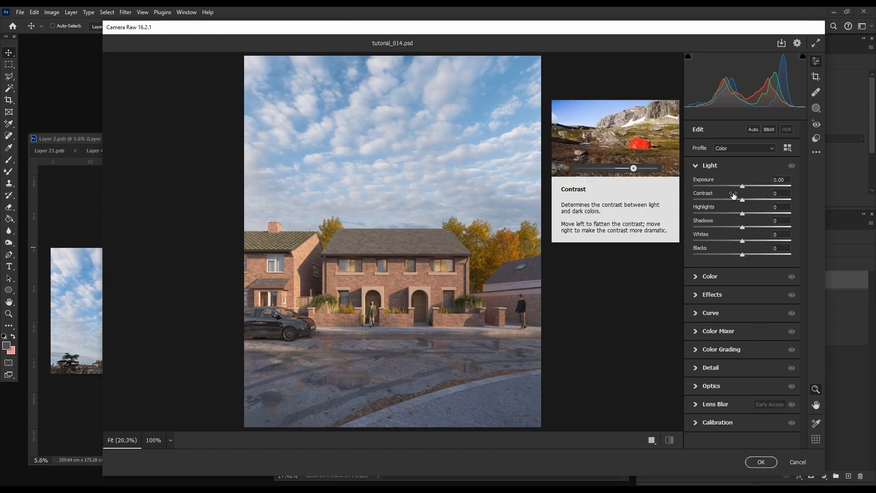
pyautogui.moveTo(733, 196); pyautogui.dragTo(691, 209)
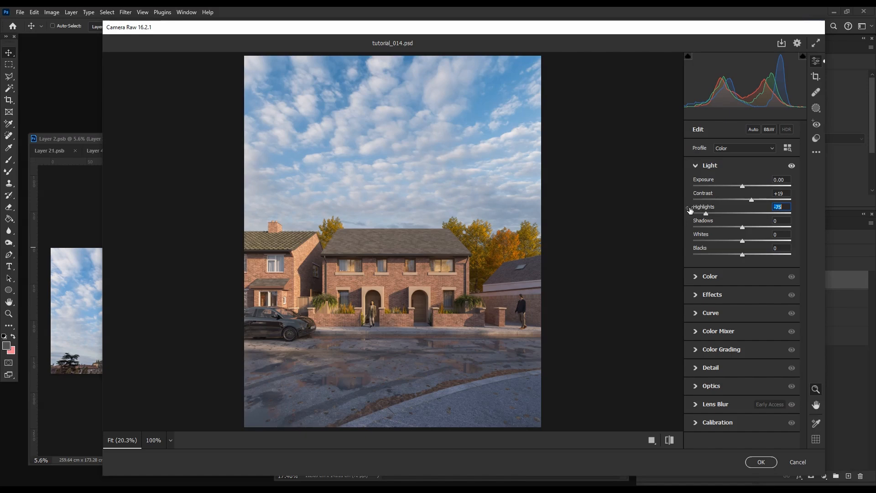
pyautogui.click(792, 165)
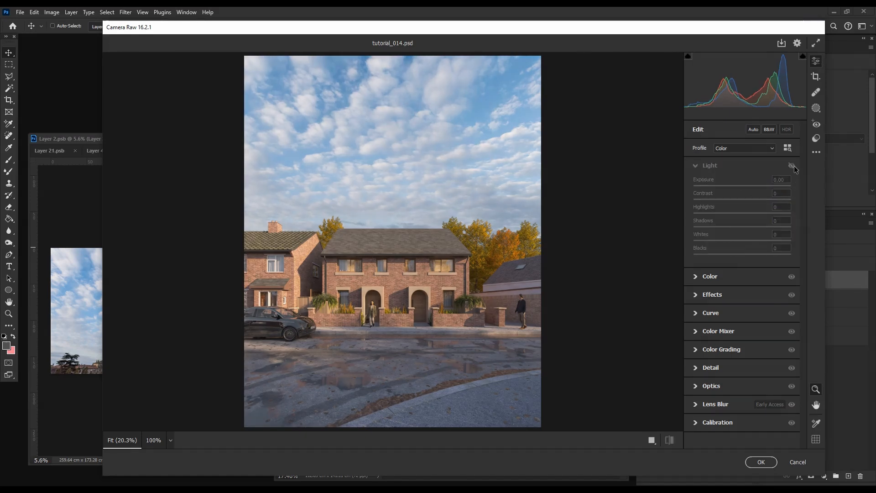
# Step: Lower the image's Vibrance slightly in the Color adjustments
pyautogui.click(737, 277)
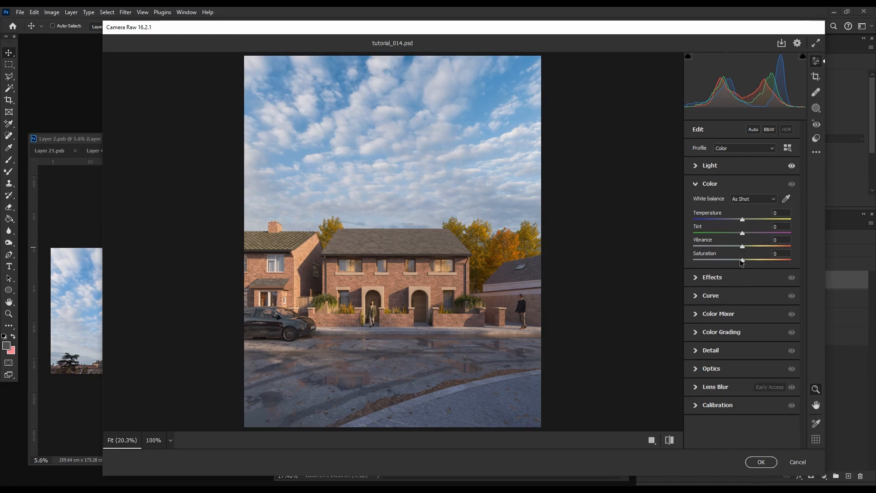
pyautogui.moveTo(742, 246); pyautogui.dragTo(735, 244)
# Step: Set the Effects adjustments to Vignette -9 and Clarity +5
pyautogui.click(719, 278)
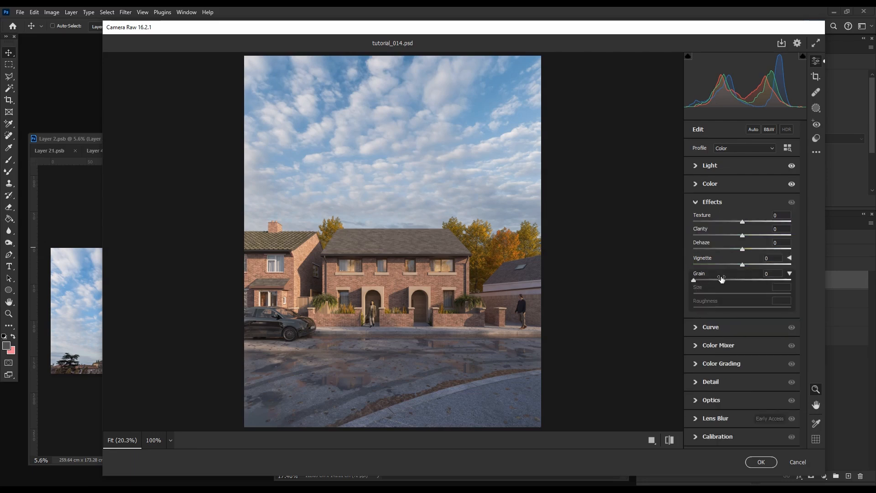
pyautogui.moveTo(742, 265); pyautogui.dragTo(735, 261)
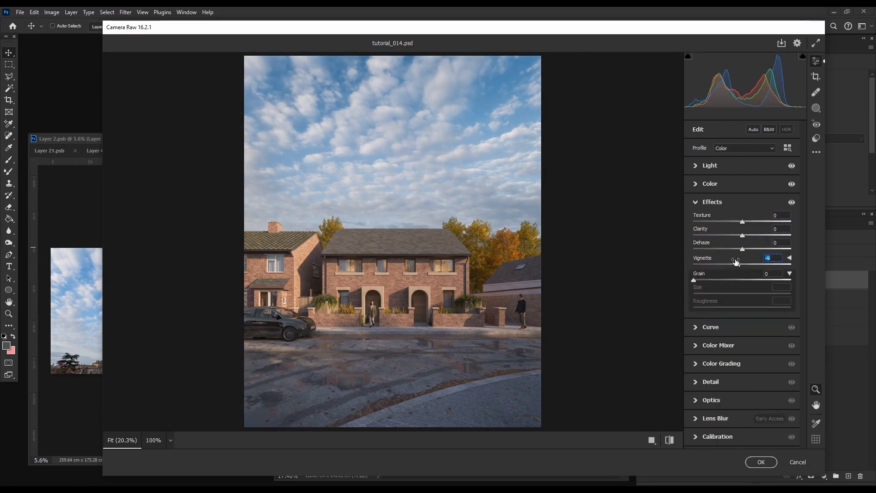
pyautogui.scroll(5, 408, 299)
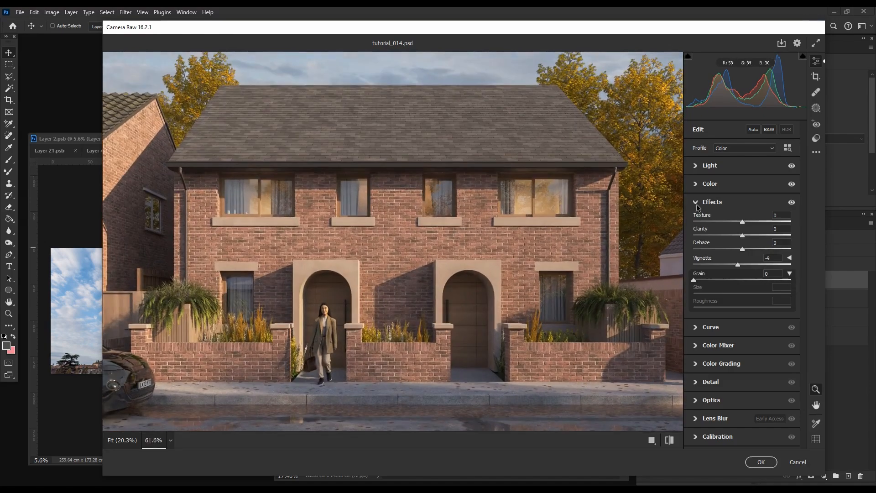
pyautogui.moveTo(731, 230); pyautogui.dragTo(733, 231)
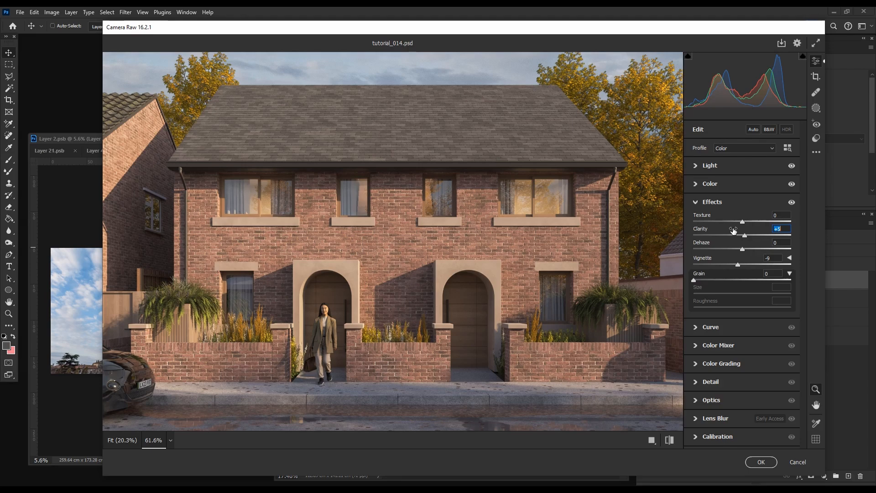
# Step: Set the Effects adjustments to Clarity +17, Texture +7 and Dehaze +4, and compare the image with and without them
pyautogui.moveTo(734, 230); pyautogui.dragTo(738, 233)
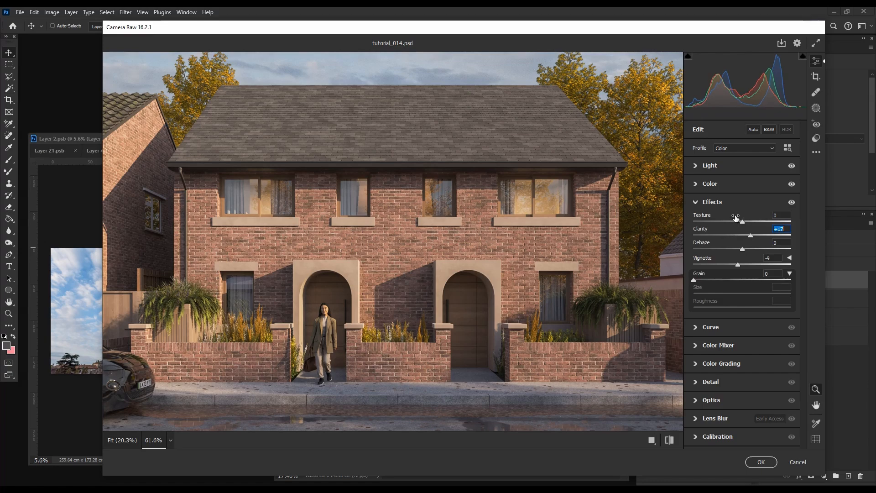
pyautogui.click(735, 220)
pyautogui.moveTo(735, 218); pyautogui.dragTo(741, 218)
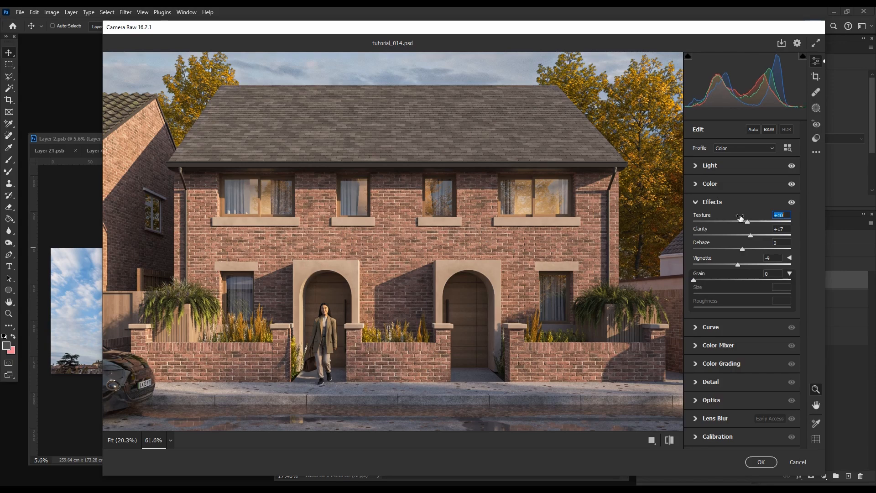
pyautogui.scroll(-7, 345, 321)
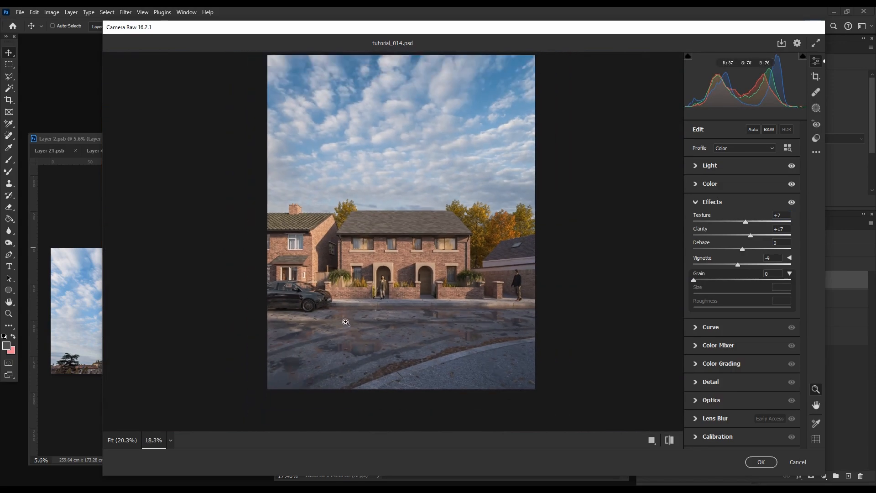
pyautogui.moveTo(731, 246); pyautogui.dragTo(734, 247)
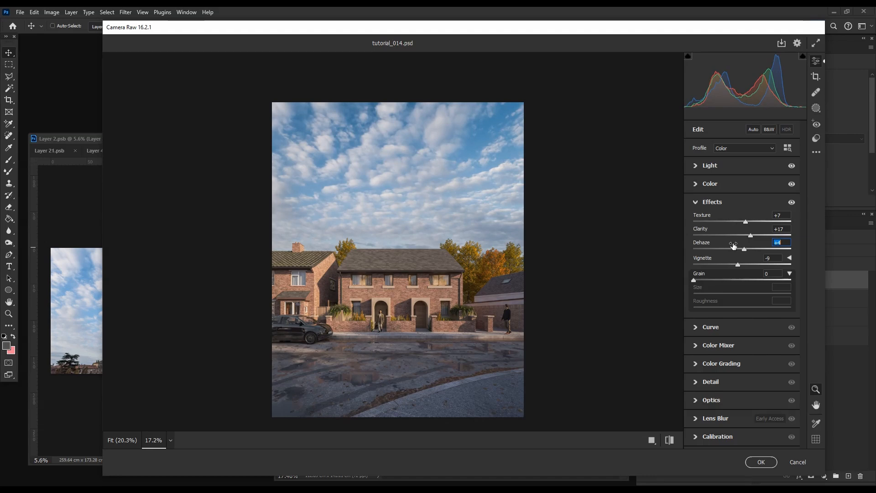
pyautogui.click(793, 203)
pyautogui.click(792, 203)
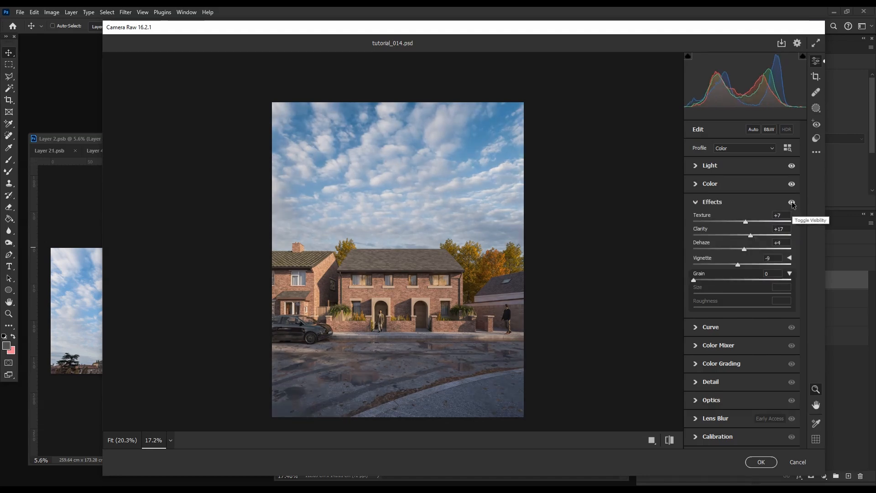
pyautogui.click(792, 203)
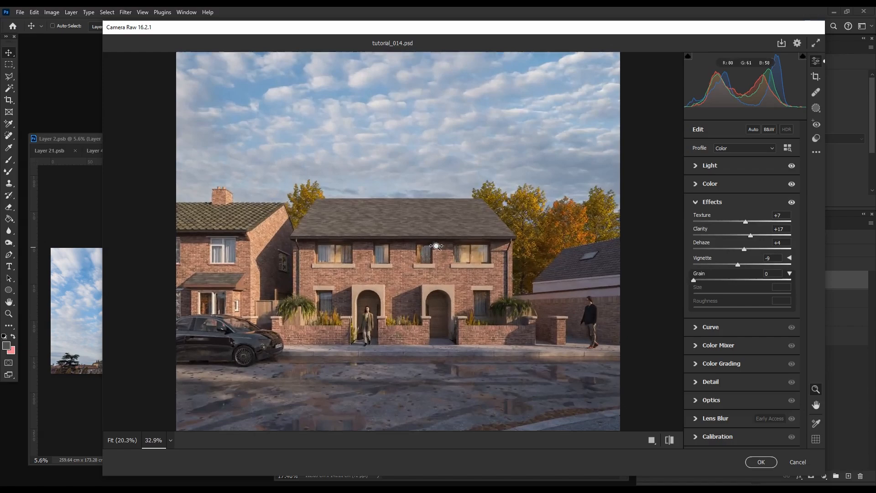
pyautogui.moveTo(436, 246); pyautogui.dragTo(407, 289)
# Step: Look over the Curve settings, try a Blues hue of -45 in the Color Mixer, and reset it
pyautogui.click(725, 331)
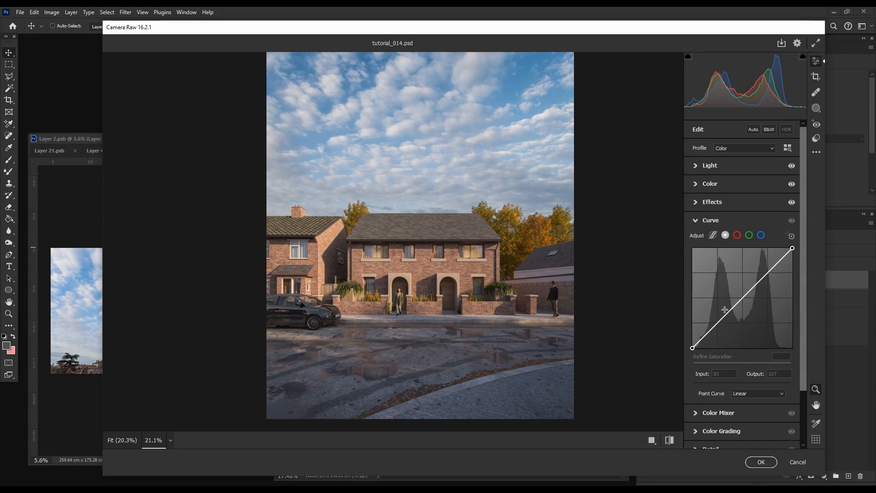
pyautogui.scroll(-2, 752, 285)
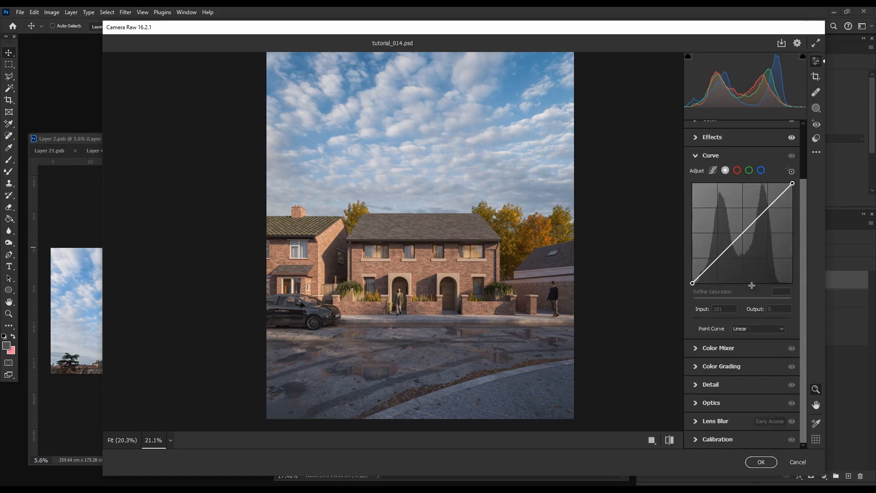
pyautogui.click(735, 349)
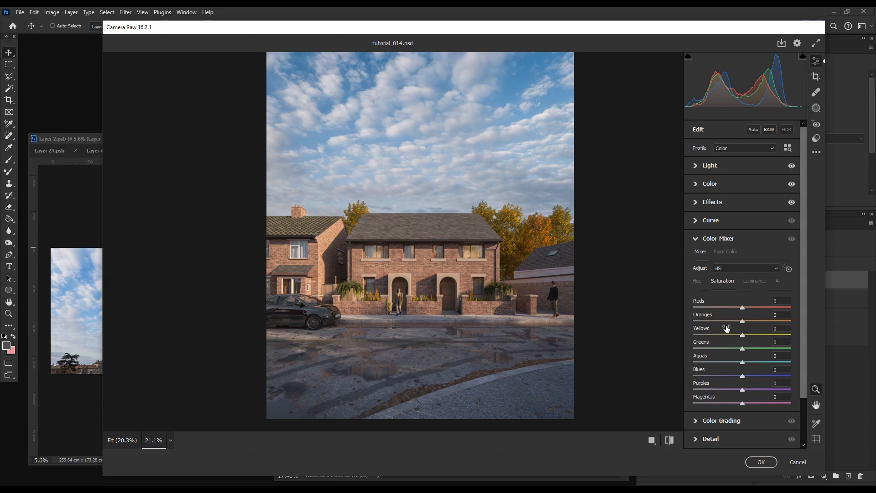
pyautogui.moveTo(738, 371); pyautogui.dragTo(717, 371)
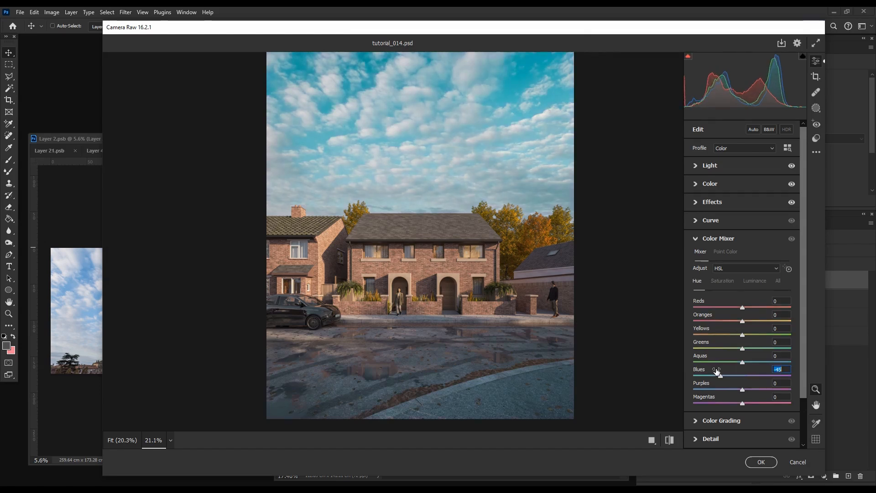
pyautogui.doubleClick(717, 371)
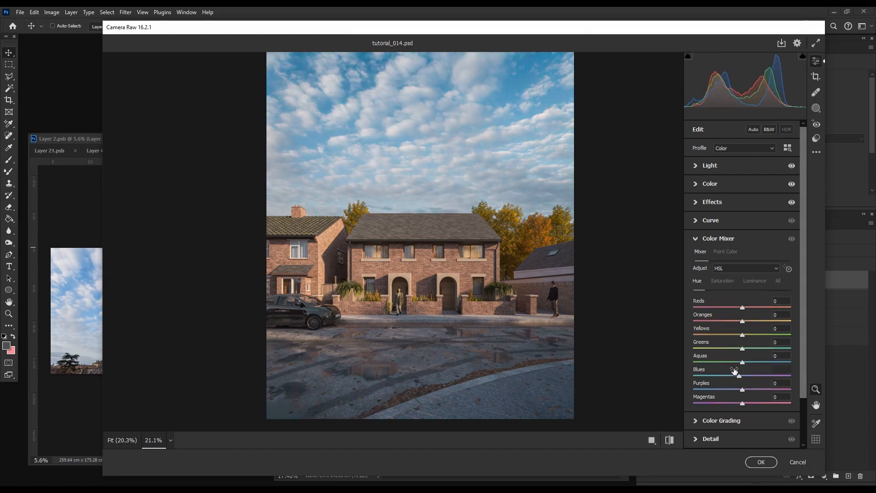
# Step: Adjust the Shadows color wheel very slightly in Color Grading and look at the Highlights wheel
pyautogui.click(718, 242)
pyautogui.click(738, 196)
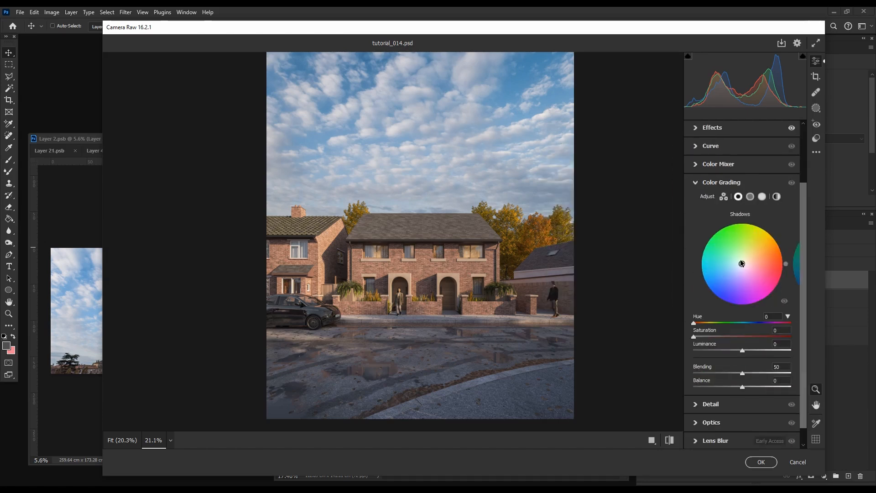
pyautogui.moveTo(742, 265)
pyautogui.mouseDown()
pyautogui.moveTo(731, 272)
pyautogui.moveTo(742, 263)
pyautogui.mouseUp()
pyautogui.click(762, 197)
pyautogui.click(738, 197)
pyautogui.scroll(-1, 735, 395)
# Step: Set Sharpening to 64 in the Detail adjustments
pyautogui.click(745, 385)
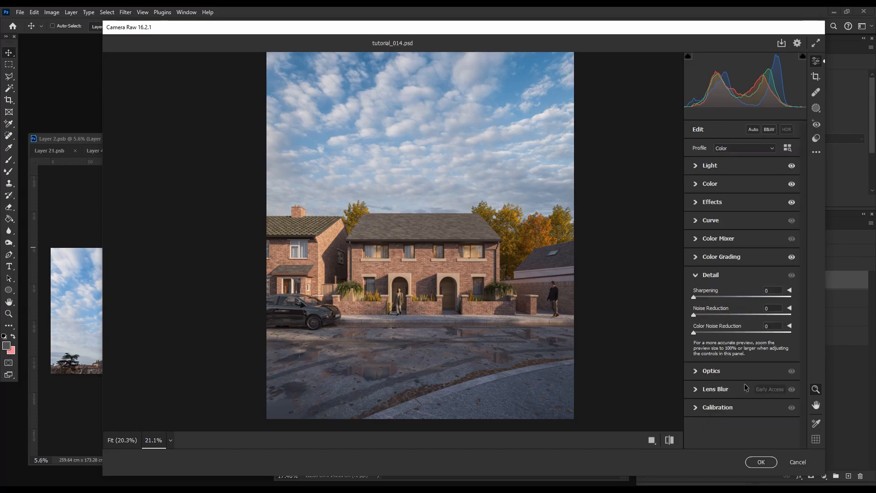
pyautogui.scroll(5, 425, 240)
pyautogui.moveTo(698, 297)
pyautogui.mouseDown()
pyautogui.moveTo(708, 293)
pyautogui.moveTo(690, 297)
pyautogui.mouseUp()
pyautogui.scroll(-5, 481, 234)
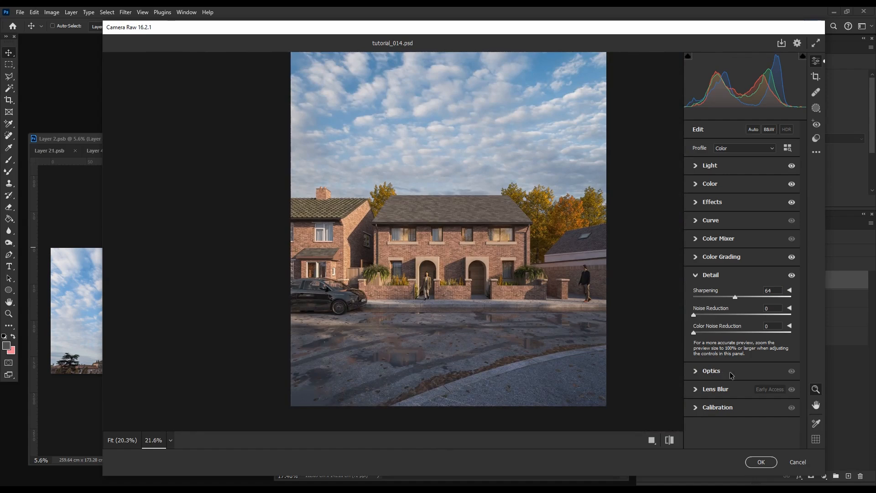
# Step: Review the Optics and Lens Blur settings without changing them
pyautogui.click(731, 374)
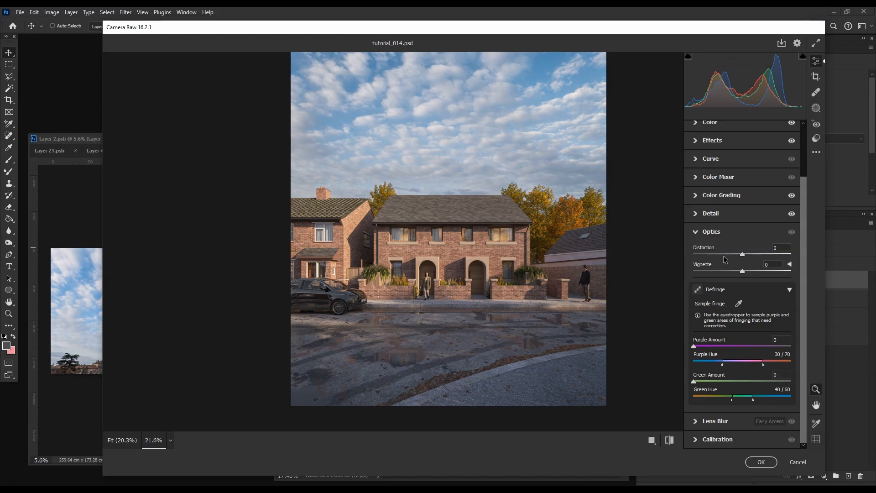
pyautogui.click(717, 235)
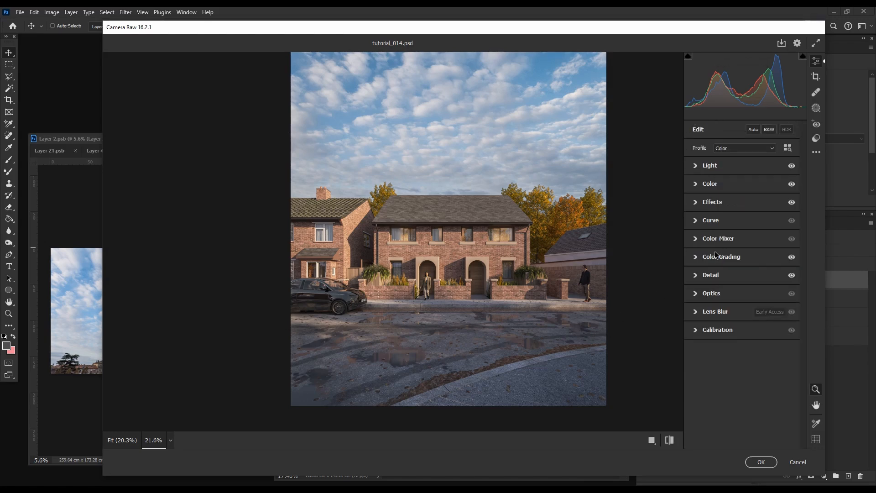
pyautogui.click(717, 315)
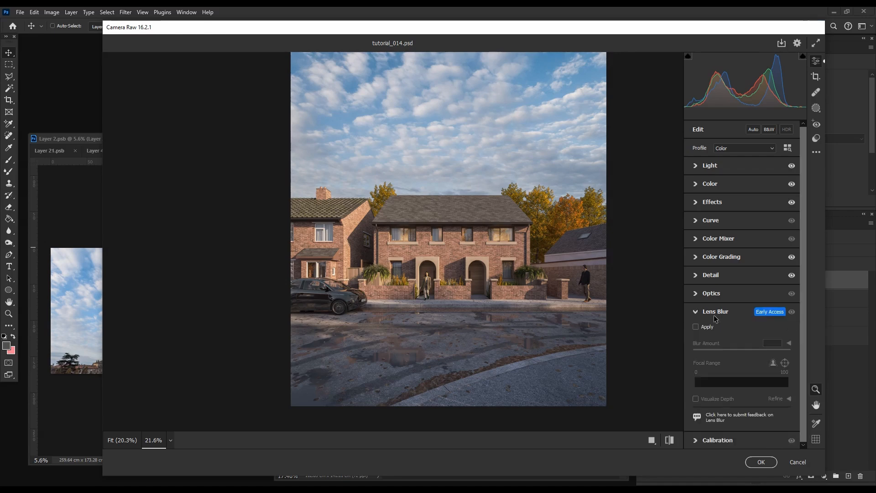
pyautogui.click(716, 315)
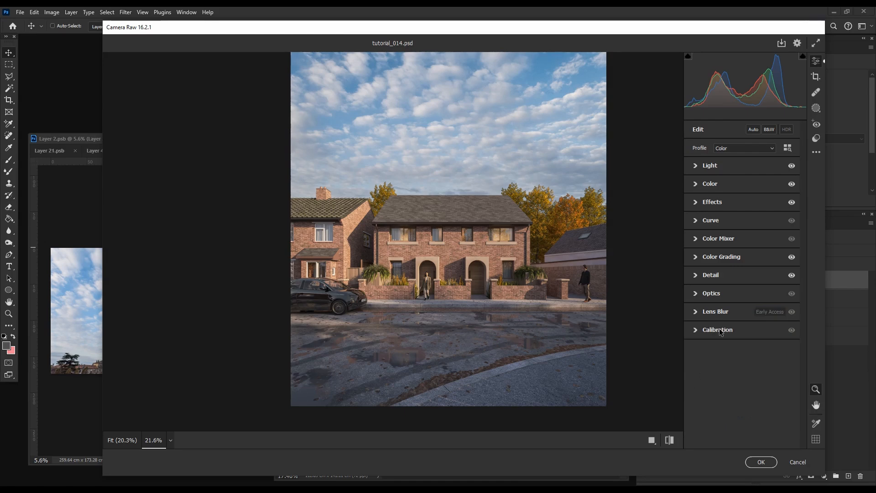
# Step: Try Calibration shifts of the Red Primary hue to -50 and of the Green and Blue Primary hues, undoing each one
pyautogui.click(719, 331)
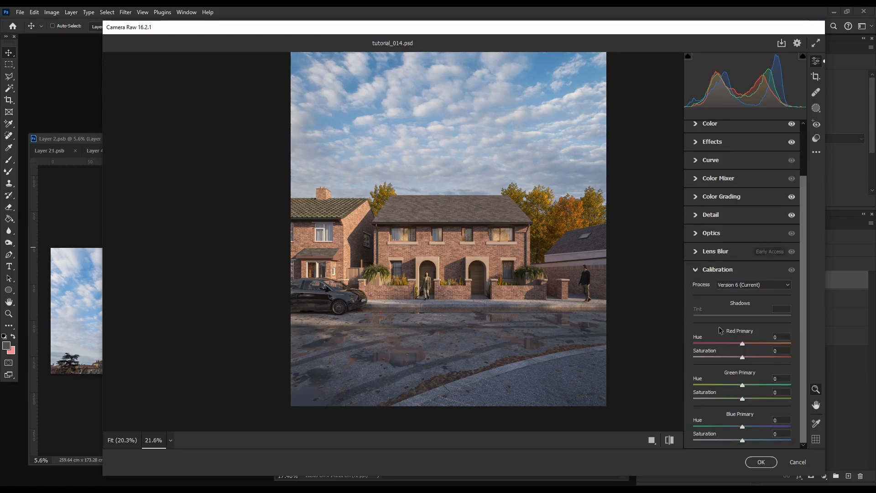
pyautogui.moveTo(475, 233); pyautogui.dragTo(488, 231)
pyautogui.moveTo(342, 329); pyautogui.dragTo(435, 298)
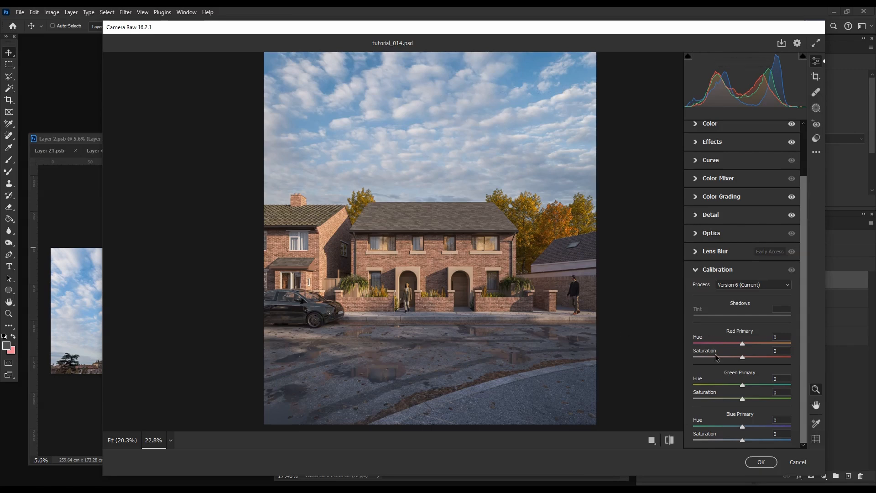
pyautogui.moveTo(734, 340)
pyautogui.mouseDown()
pyautogui.moveTo(746, 340)
pyautogui.moveTo(714, 340)
pyautogui.moveTo(721, 340)
pyautogui.mouseUp()
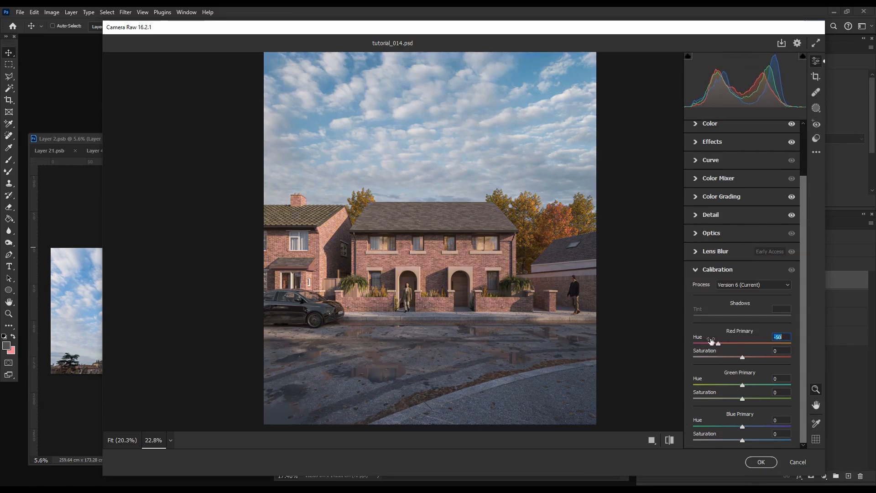
pyautogui.hotkey('ctrl', 'z')
pyautogui.moveTo(730, 378)
pyautogui.mouseDown()
pyautogui.moveTo(745, 376)
pyautogui.moveTo(732, 383)
pyautogui.mouseUp()
pyautogui.hotkey('ctrl', 'z')
pyautogui.moveTo(733, 422); pyautogui.dragTo(761, 418)
pyautogui.hotkey('ctrl', 'z')
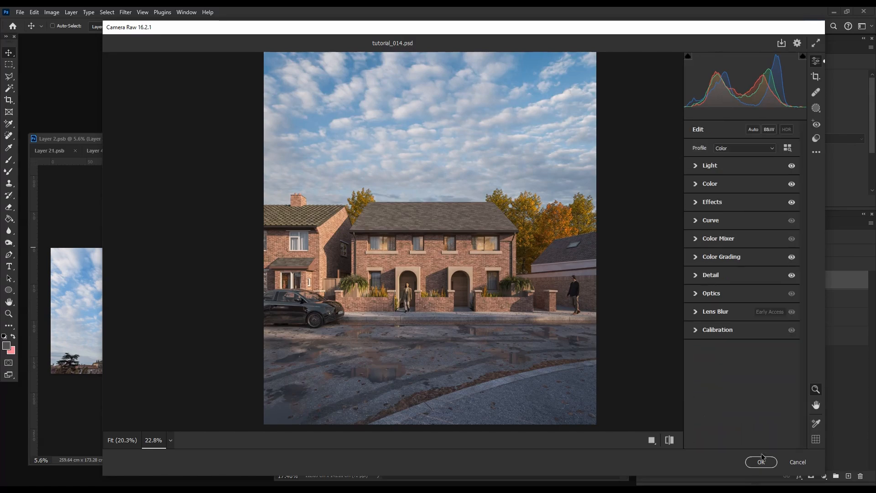
# Step: Apply the Camera Raw adjustments to the layer and compare the image with and without its smart filters
pyautogui.click(761, 461)
pyautogui.click(8, 314)
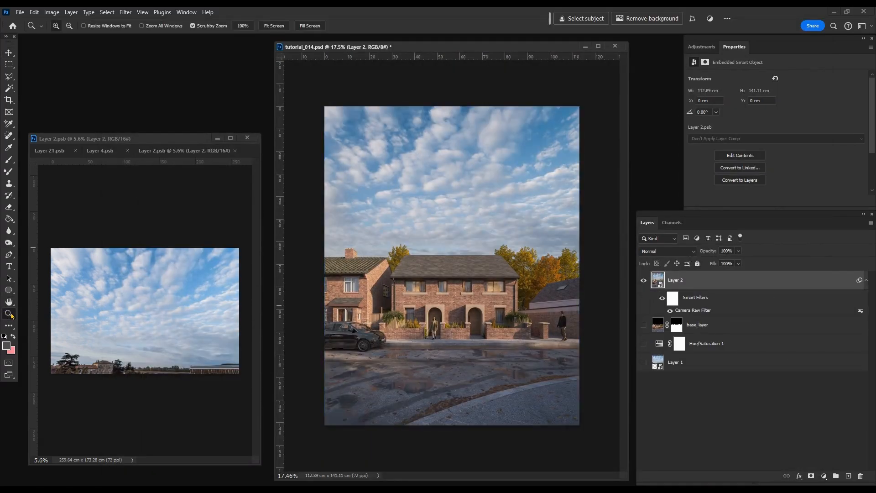
pyautogui.moveTo(465, 320); pyautogui.dragTo(520, 326)
pyautogui.click(662, 299)
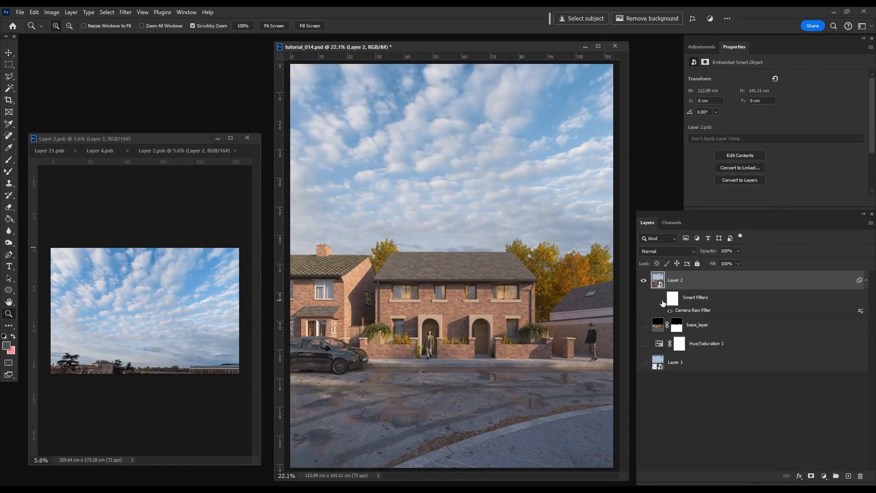
pyautogui.click(662, 299)
pyautogui.click(662, 299)
pyautogui.click(662, 299)
pyautogui.click(662, 299)
pyautogui.click(662, 299)
pyautogui.click(662, 299)
pyautogui.click(662, 299)
pyautogui.click(662, 299)
pyautogui.click(662, 300)
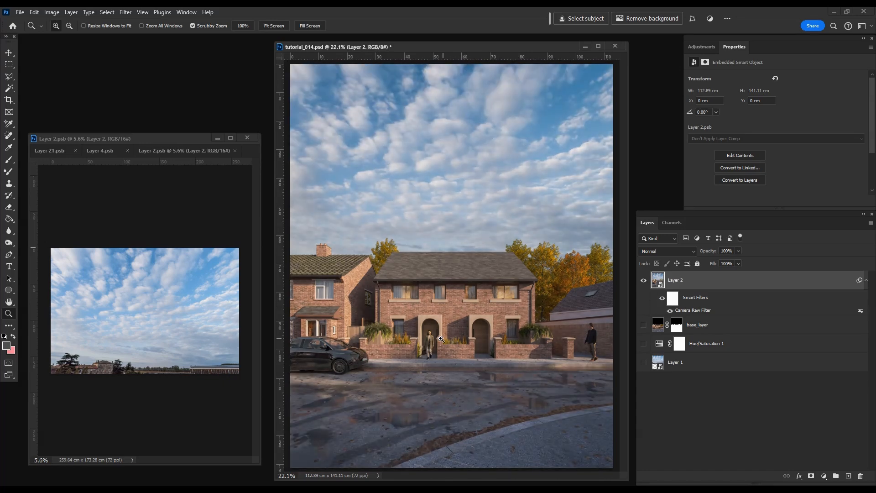
# Step: Load the saved channel that covers the trees and plants as a new selection
pyautogui.moveTo(441, 338); pyautogui.dragTo(436, 335)
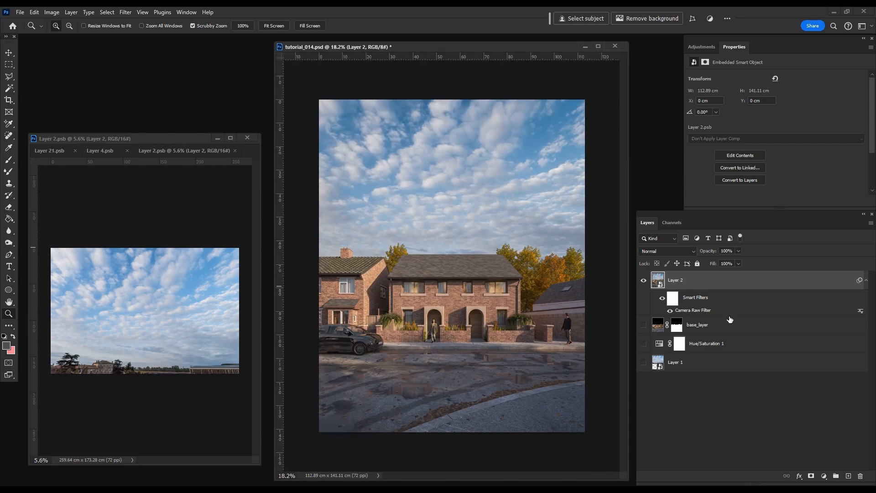
pyautogui.moveTo(389, 342); pyautogui.dragTo(379, 326)
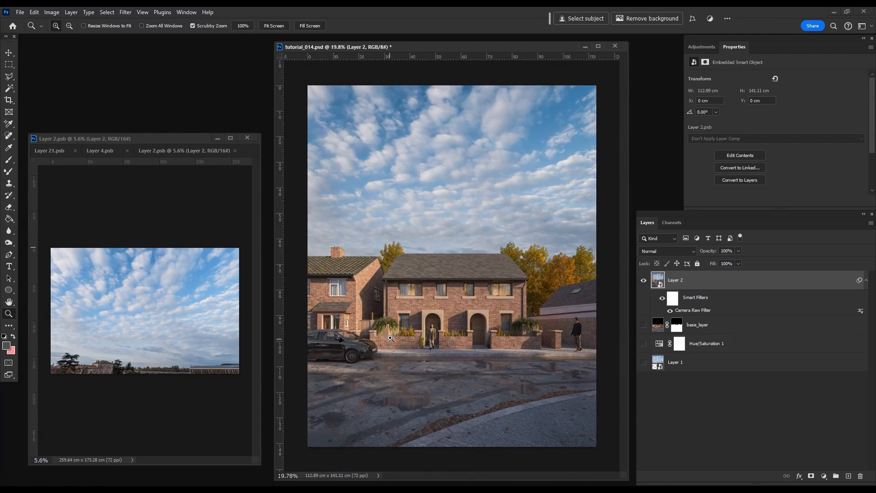
pyautogui.click(108, 12)
pyautogui.click(127, 215)
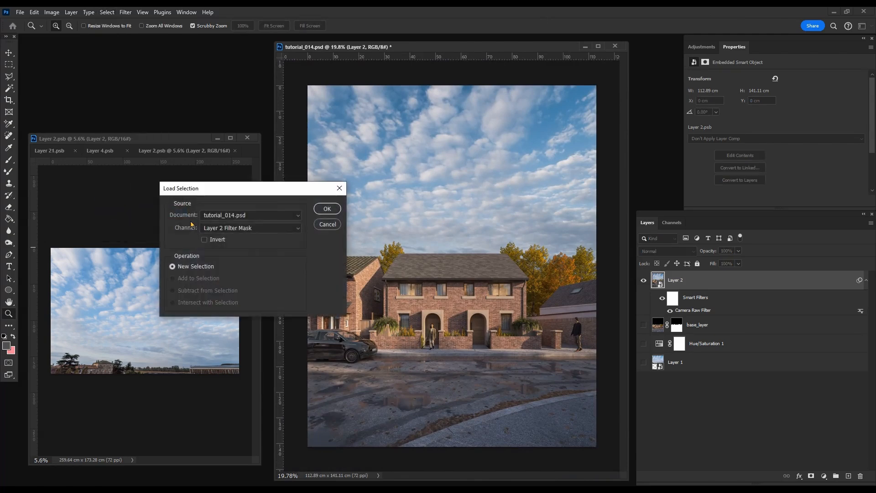
pyautogui.click(253, 228)
pyautogui.click(237, 267)
pyautogui.click(327, 208)
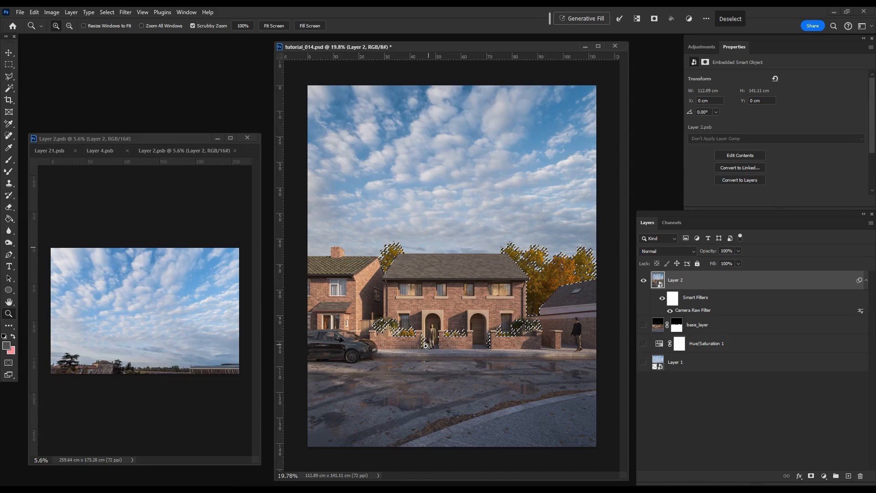
# Step: Add a Hue/Saturation adjustment layer masked to the vegetation selection and set the Yellows saturation to -28
pyautogui.click(397, 339)
pyautogui.click(701, 46)
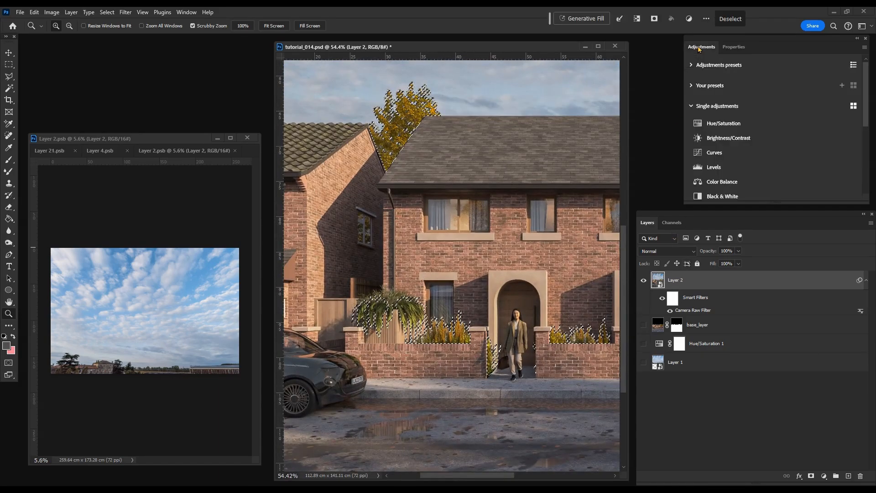
pyautogui.click(732, 122)
pyautogui.click(751, 91)
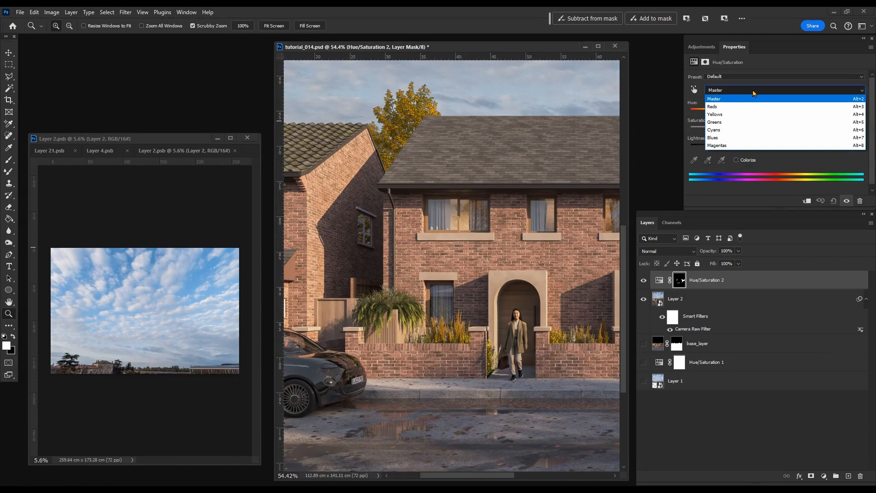
pyautogui.click(734, 114)
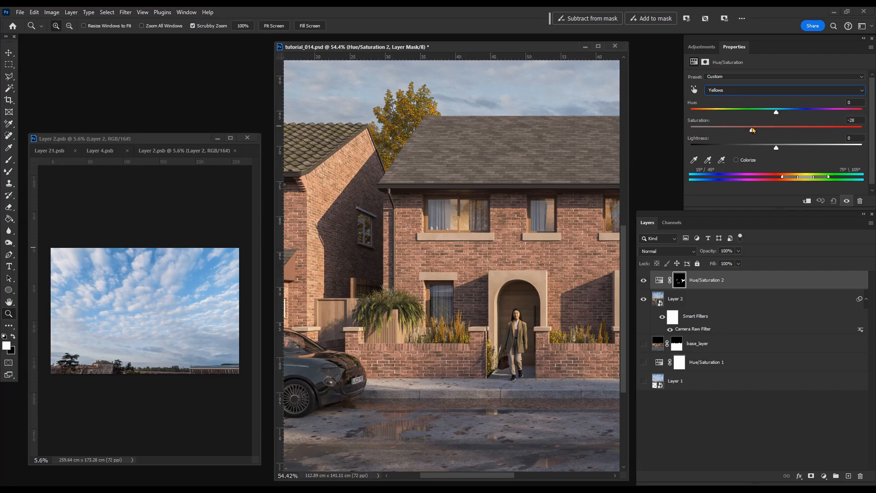
# Step: Set the vegetation adjustment's Yellows saturation to -34 and compare the image with and without that layer
pyautogui.scroll(-7, 471, 326)
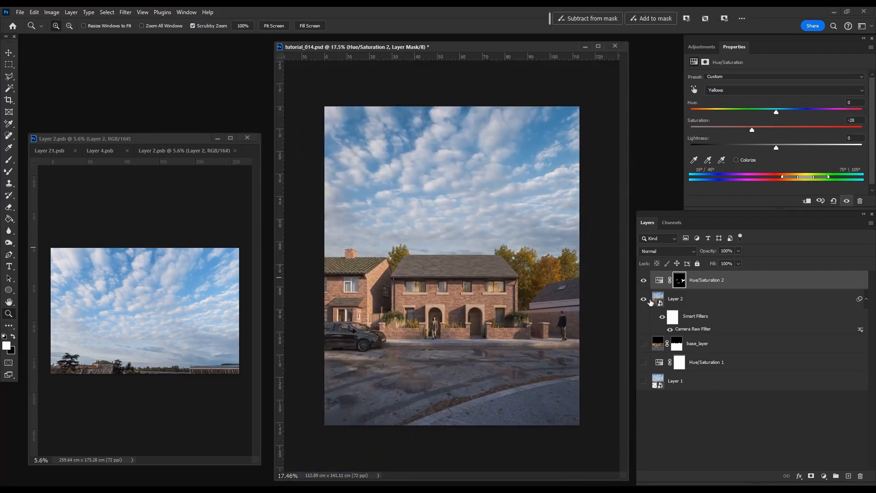
pyautogui.click(644, 281)
pyautogui.click(644, 282)
pyautogui.click(644, 281)
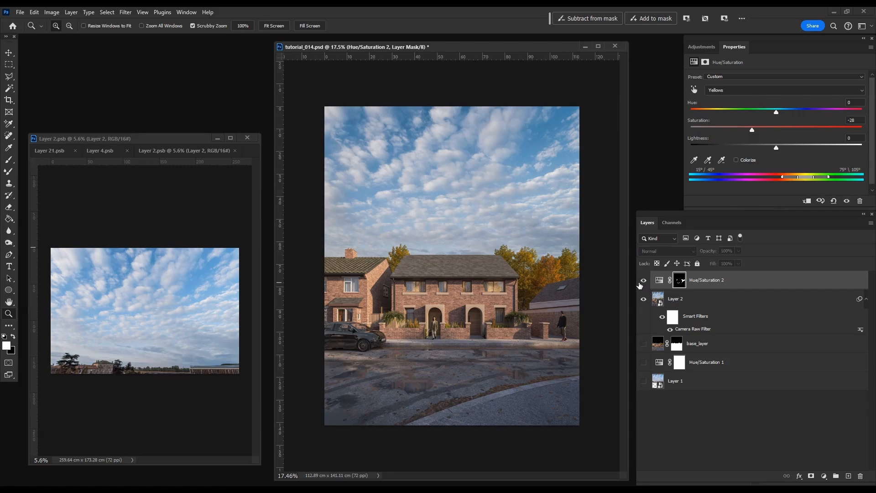
pyautogui.click(643, 281)
pyautogui.click(644, 280)
pyautogui.click(644, 280)
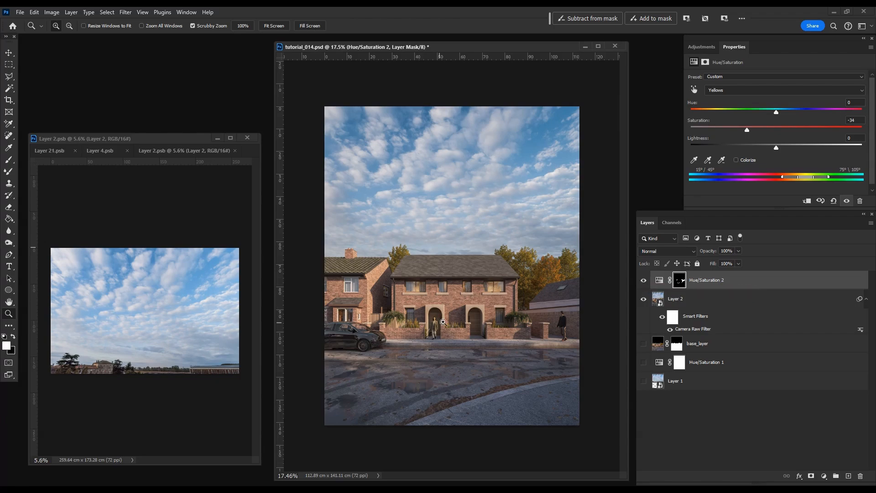
# Step: Load the saved channel that covers the brick walls as a new selection
pyautogui.moveTo(442, 322); pyautogui.dragTo(474, 322)
pyautogui.click(107, 12)
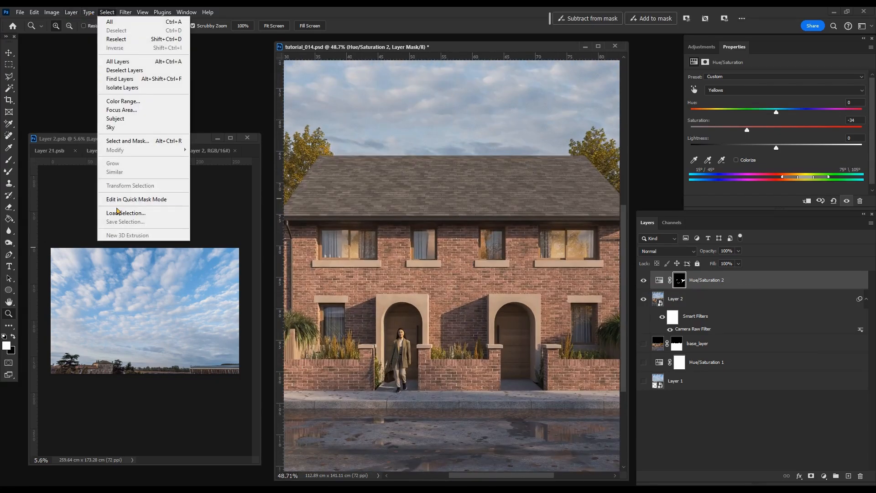
pyautogui.click(116, 213)
pyautogui.click(245, 226)
pyautogui.click(241, 252)
pyautogui.click(326, 209)
pyautogui.moveTo(505, 299)
pyautogui.mouseDown()
pyautogui.moveTo(477, 299)
pyautogui.moveTo(493, 299)
pyautogui.mouseUp()
# Step: Add a Hue/Saturation adjustment layer masked to the brick selection and set its Master hue to +9
pyautogui.click(701, 47)
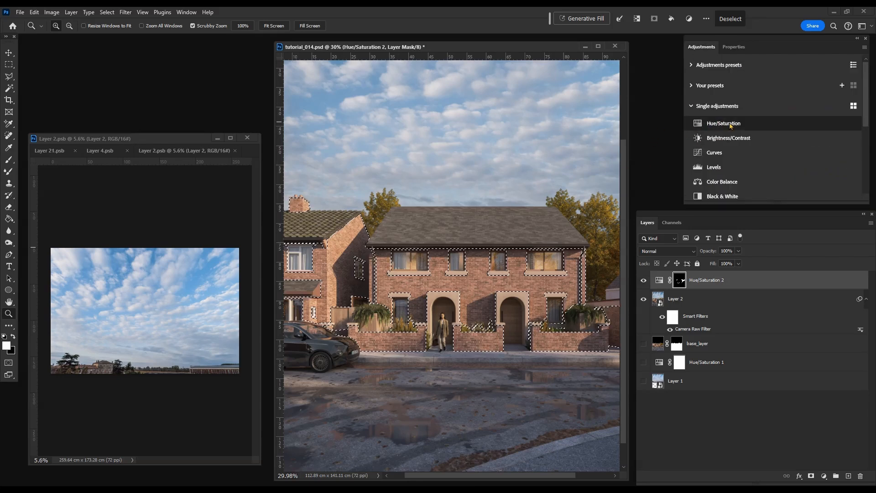
pyautogui.click(731, 124)
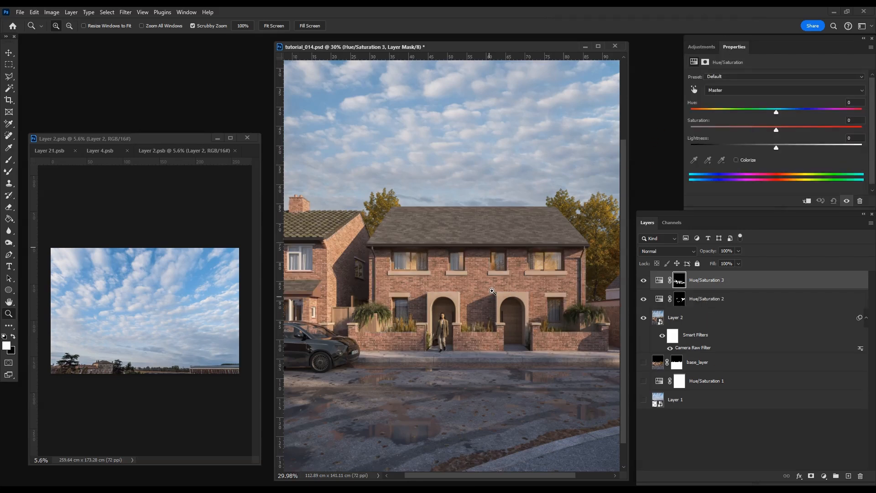
pyautogui.moveTo(493, 292); pyautogui.dragTo(503, 291)
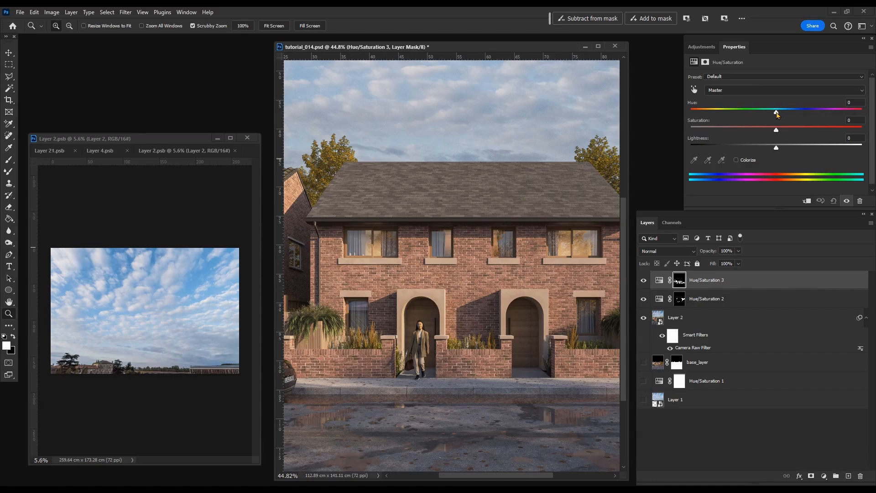
pyautogui.moveTo(772, 113); pyautogui.dragTo(784, 113)
pyautogui.hotkey('ctrl', '0')
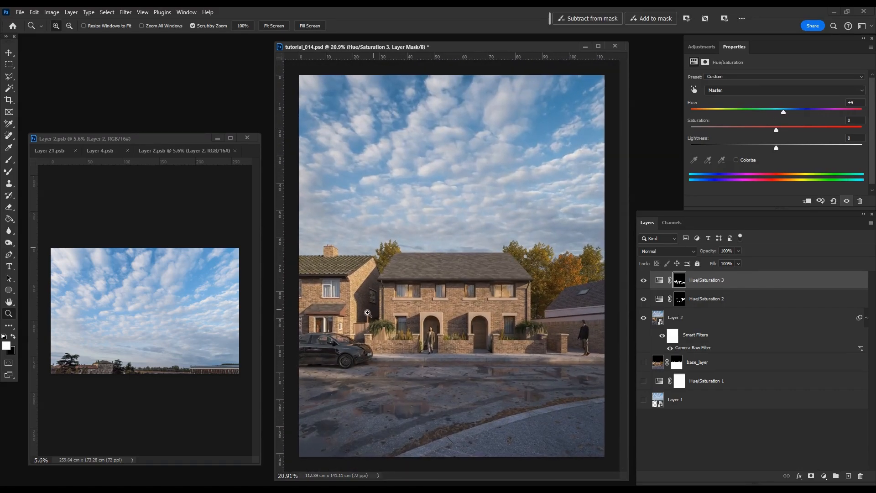
pyautogui.scroll(-1, 453, 267)
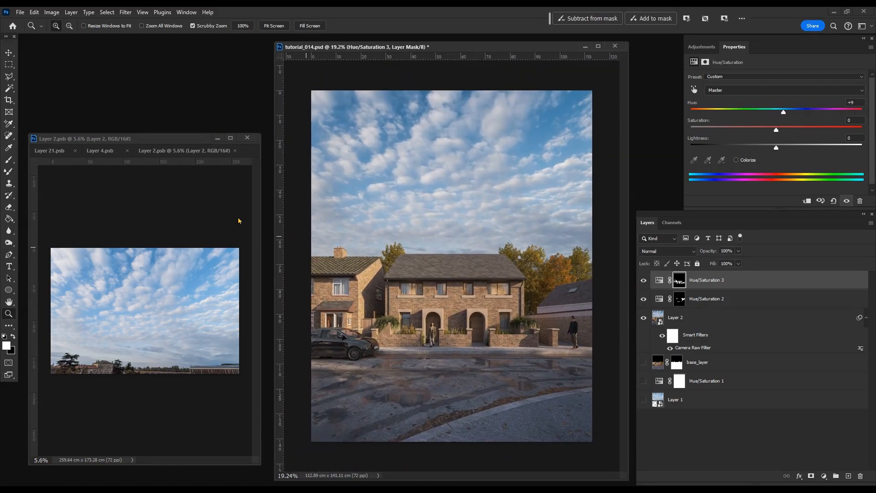
# Step: Copy the grunge texture from Layer 4.psb into tutorial_014.psd and convert the new layer for smart filters
pyautogui.click(107, 153)
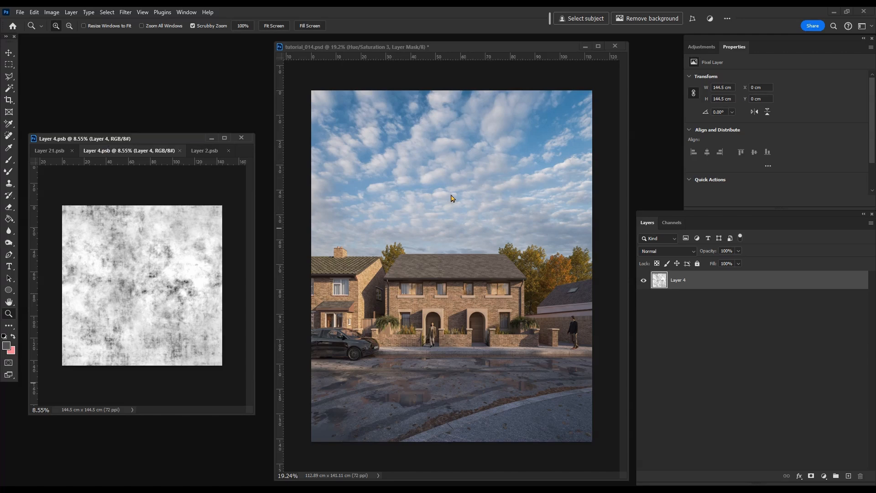
pyautogui.press('v')
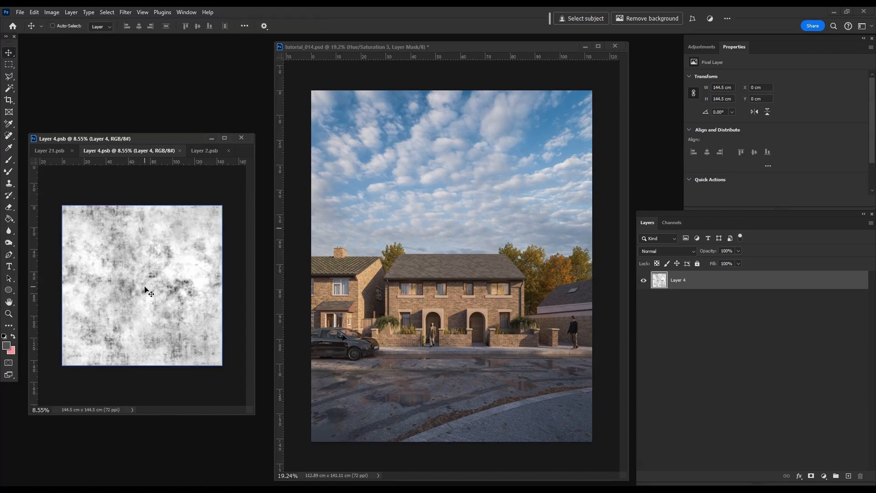
pyautogui.moveTo(149, 291); pyautogui.dragTo(485, 264)
pyautogui.click(126, 12)
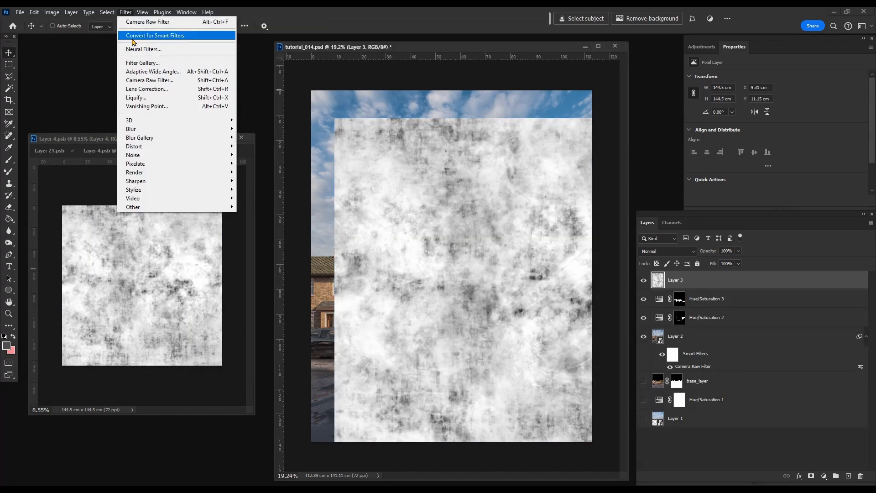
pyautogui.click(134, 38)
# Step: Scale the grunge texture down to about 53% and position it over the lower-right part of the street
pyautogui.scroll(-3, 434, 219)
pyautogui.hotkey('ctrl', 't')
pyautogui.moveTo(385, 183); pyautogui.dragTo(499, 295)
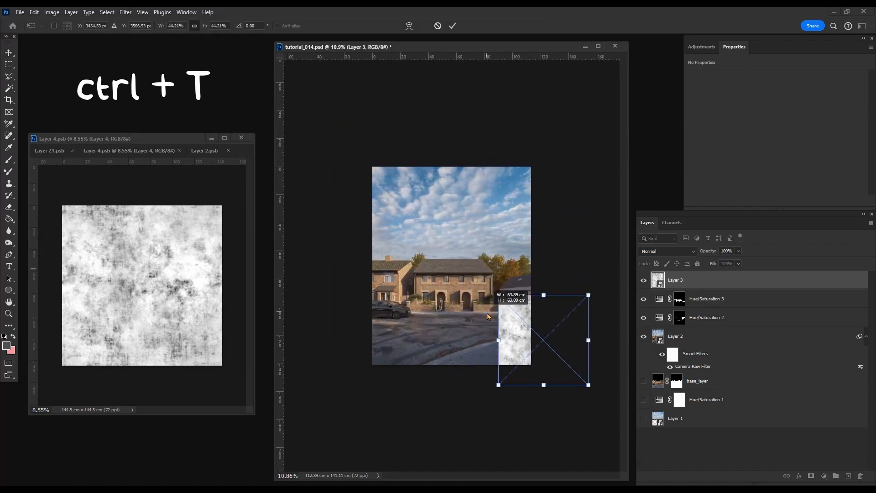
pyautogui.moveTo(543, 340); pyautogui.dragTo(490, 368)
pyautogui.press('Return')
pyautogui.scroll(3, 538, 388)
pyautogui.moveTo(543, 399); pyautogui.dragTo(503, 399)
pyautogui.hotkey('ctrl', 't')
pyautogui.scroll(-2, 501, 392)
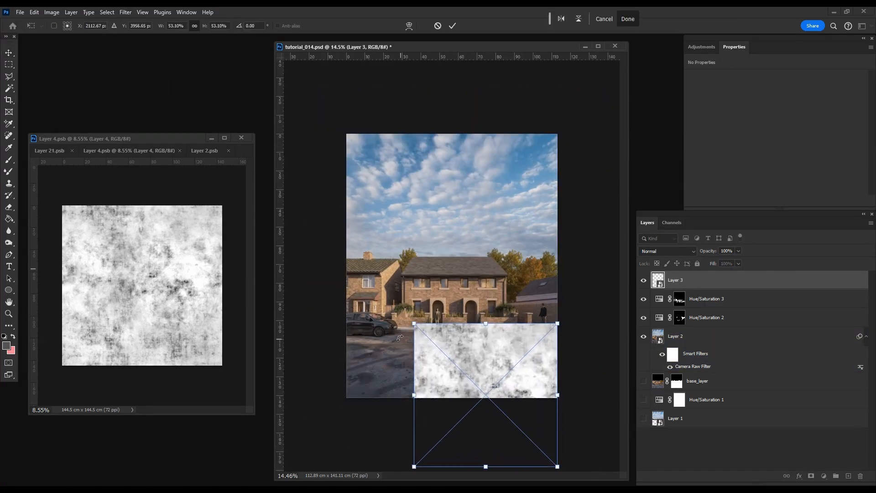
# Step: Distort the grunge texture's corners so it spreads toward the viewer in the perspective of the foreground pavement
pyautogui.rightClick(497, 375)
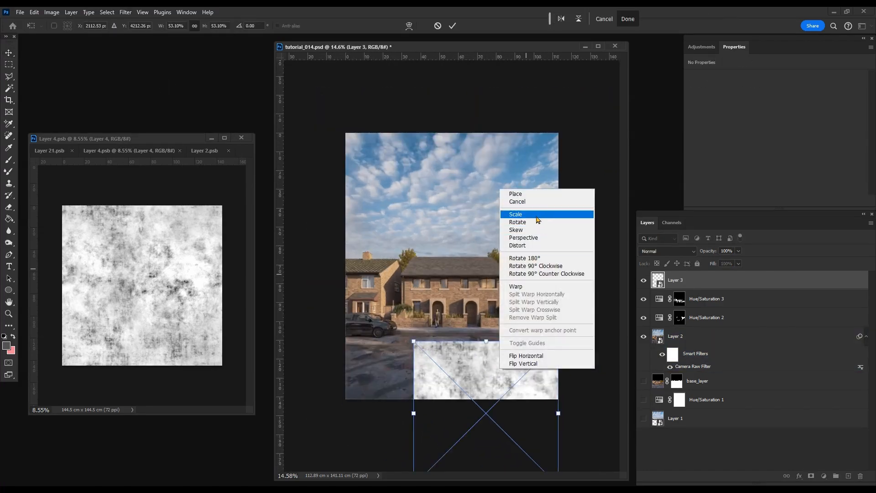
pyautogui.click(537, 246)
pyautogui.scroll(-2, 536, 248)
pyautogui.moveTo(525, 416); pyautogui.dragTo(605, 387)
pyautogui.moveTo(425, 415); pyautogui.dragTo(388, 424)
pyautogui.moveTo(426, 317)
pyautogui.mouseDown()
pyautogui.moveTo(428, 339)
pyautogui.moveTo(431, 322)
pyautogui.mouseUp()
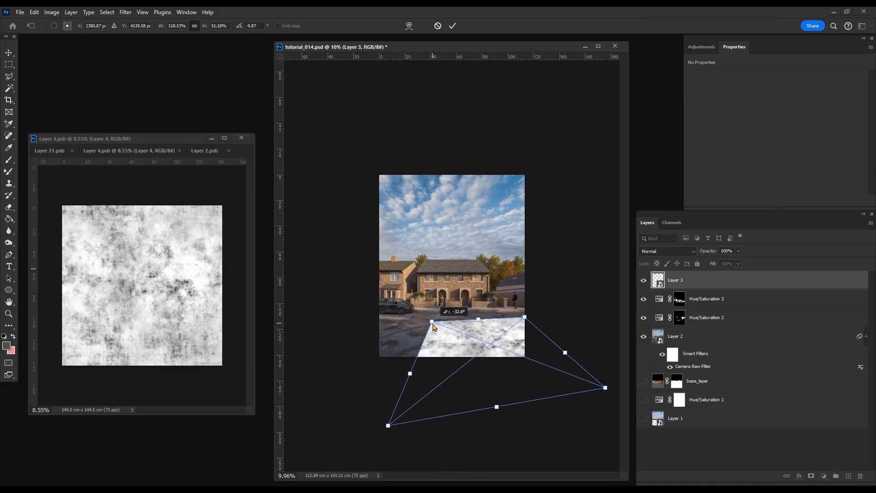
pyautogui.press('Return')
pyautogui.scroll(4, 511, 443)
pyautogui.scroll(1, 511, 443)
# Step: Hide the texture layer and outline the curved foreground pavement in the lower-right corner with the Polygonal Lasso
pyautogui.click(643, 280)
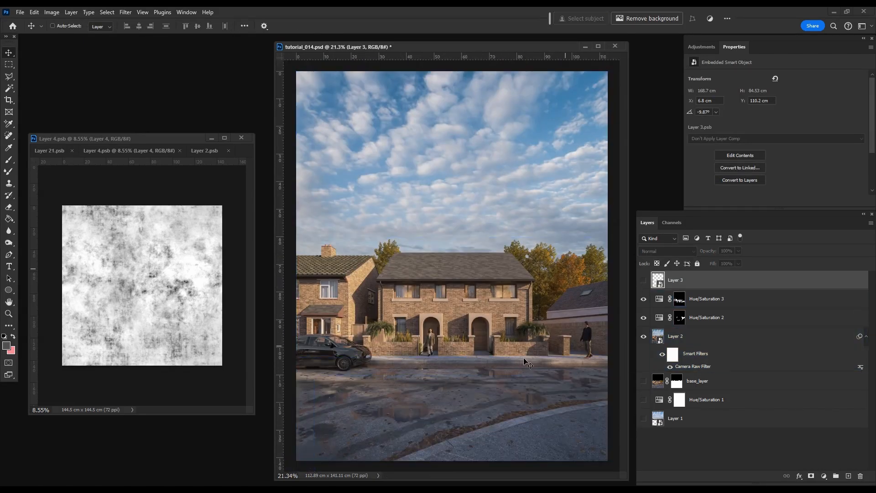
pyautogui.press('l')
pyautogui.scroll(10, 369, 447)
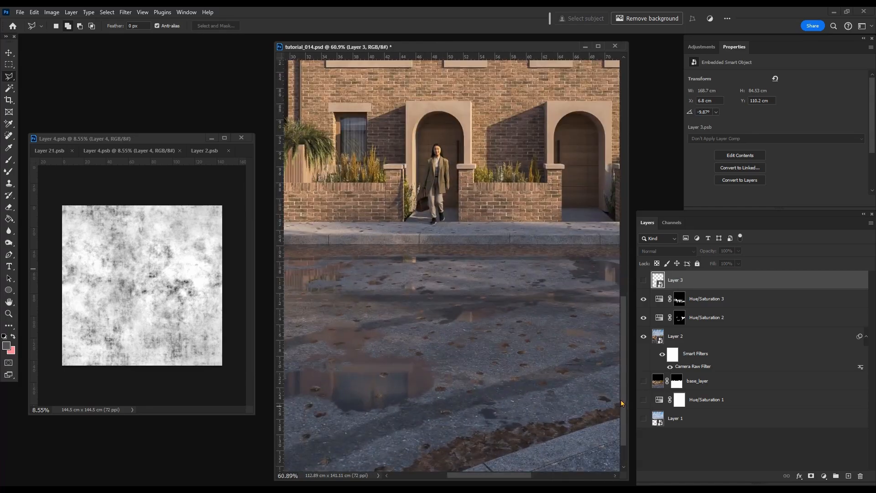
pyautogui.click(519, 473)
pyautogui.moveTo(600, 438); pyautogui.dragTo(377, 436)
pyautogui.click(576, 371)
pyautogui.moveTo(576, 371); pyautogui.dragTo(373, 371)
pyautogui.click(619, 312)
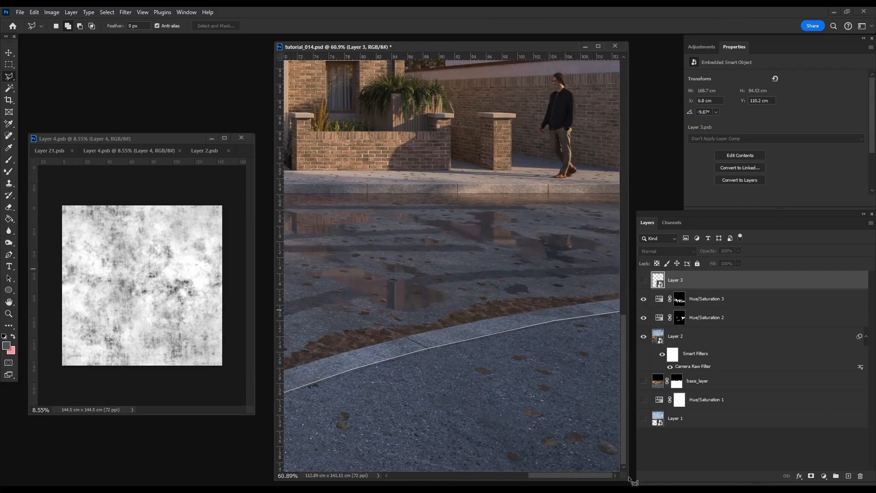
pyautogui.doubleClick(631, 480)
# Step: Show the grunge texture layer again and mask it to the pavement selection
pyautogui.scroll(-12, 586, 429)
pyautogui.click(644, 281)
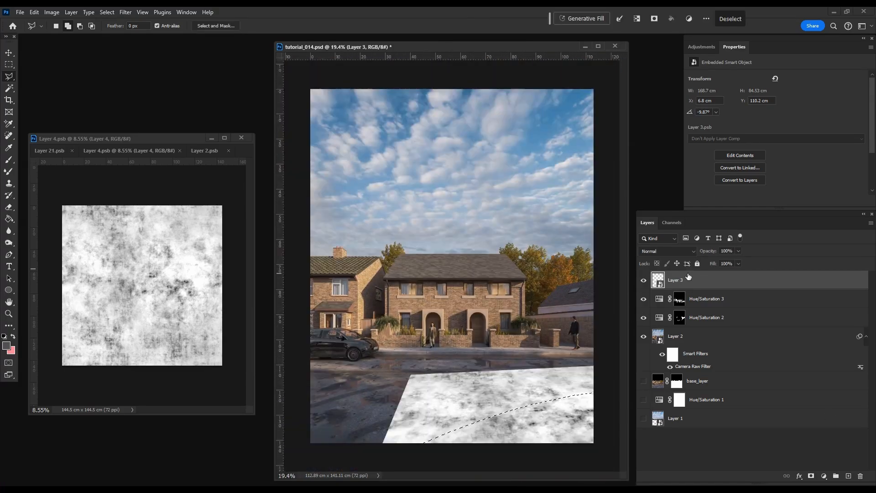
pyautogui.click(810, 476)
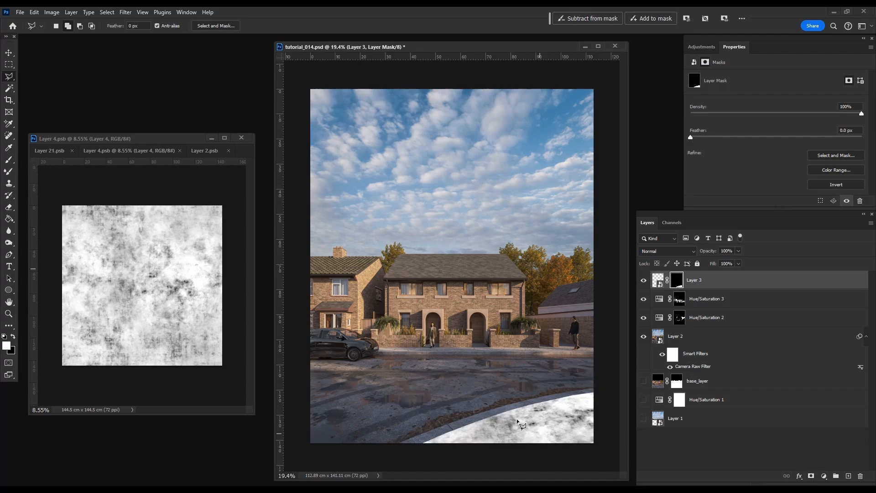
# Step: Set the texture layer to Multiply at 50% opacity and compare the image with and without it
pyautogui.click(666, 251)
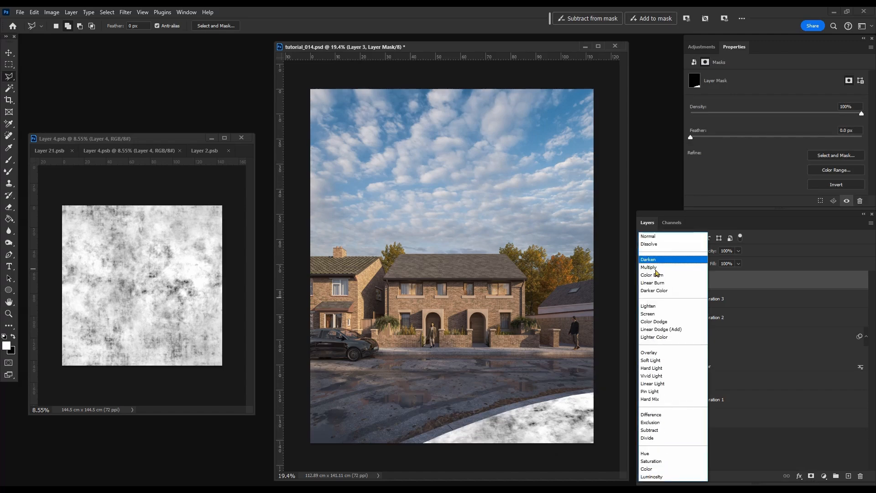
pyautogui.click(666, 256)
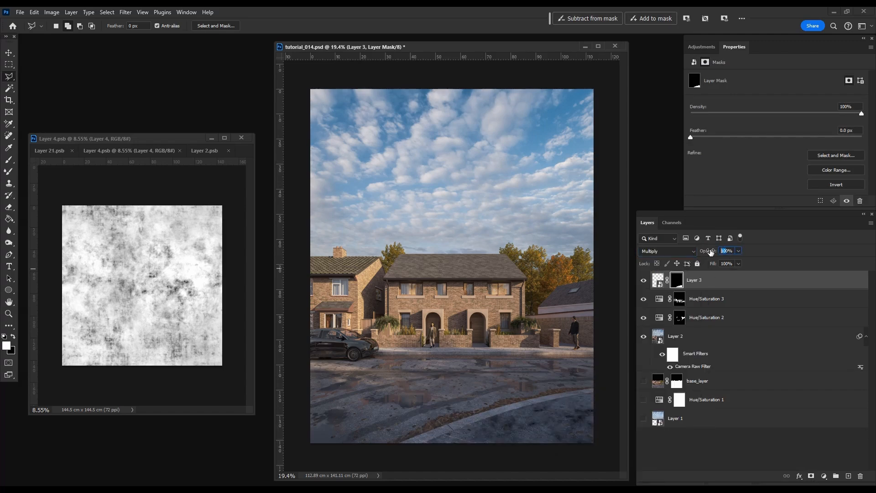
pyautogui.write('50')
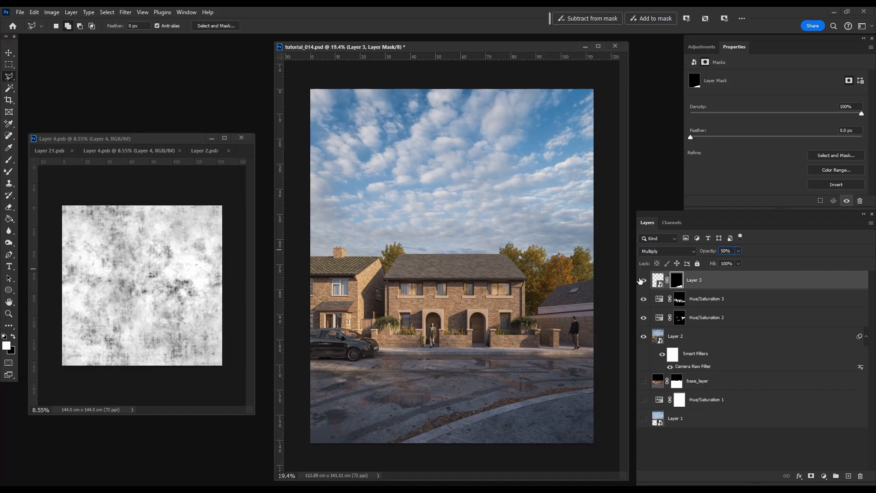
pyautogui.click(643, 281)
pyautogui.click(643, 282)
pyautogui.click(644, 283)
pyautogui.click(645, 284)
pyautogui.click(645, 283)
pyautogui.click(646, 282)
# Step: Copy the tree branch from Layer 21.psb into tutorial_014.psd and convert the new layer for smart filters
pyautogui.press('v')
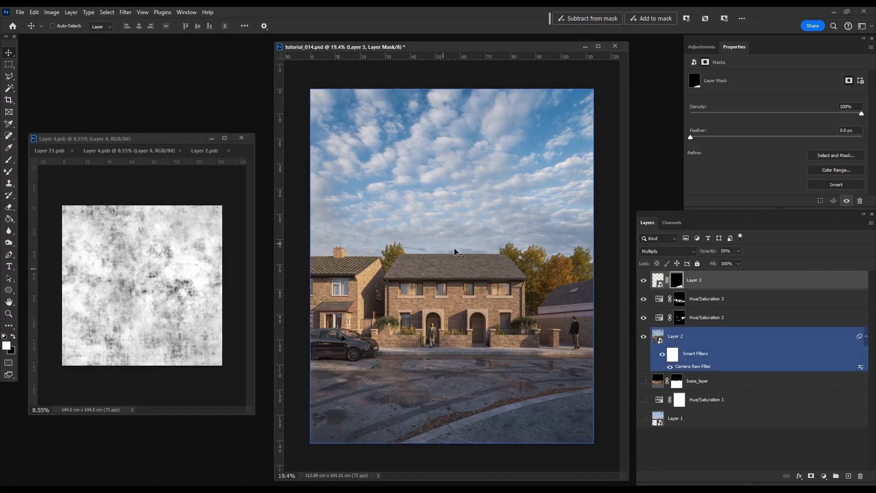
pyautogui.click(50, 151)
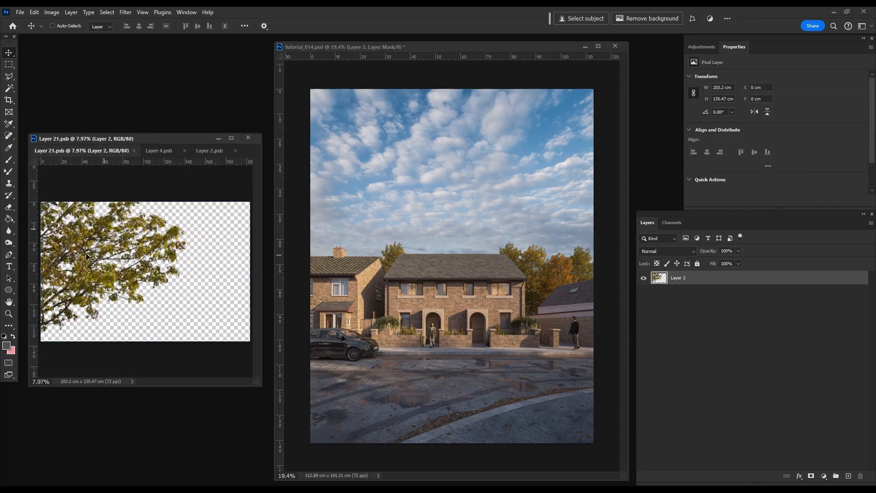
pyautogui.moveTo(89, 258); pyautogui.dragTo(446, 266)
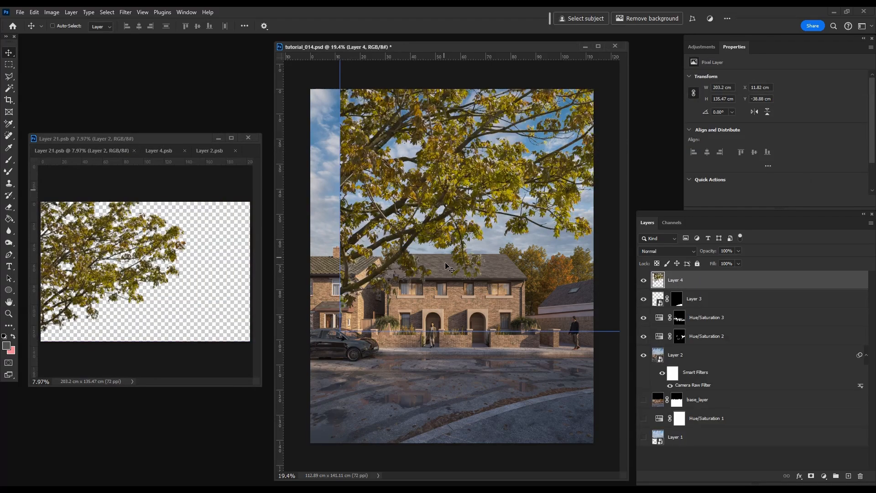
pyautogui.scroll(-5, 447, 266)
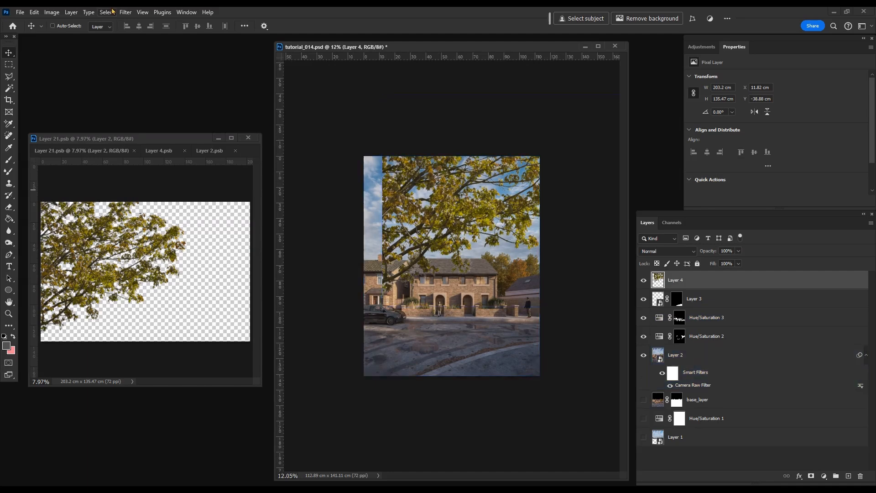
pyautogui.click(125, 11)
pyautogui.click(151, 33)
# Step: Move the tree branch over the left side of the render and flip it horizontally
pyautogui.hotkey('ctrl', 't')
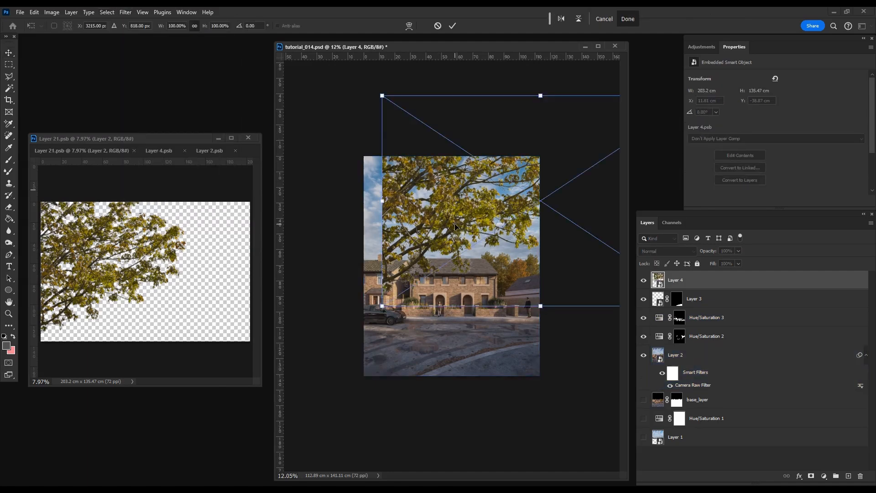
pyautogui.moveTo(456, 227); pyautogui.dragTo(386, 247)
pyautogui.rightClick(410, 227)
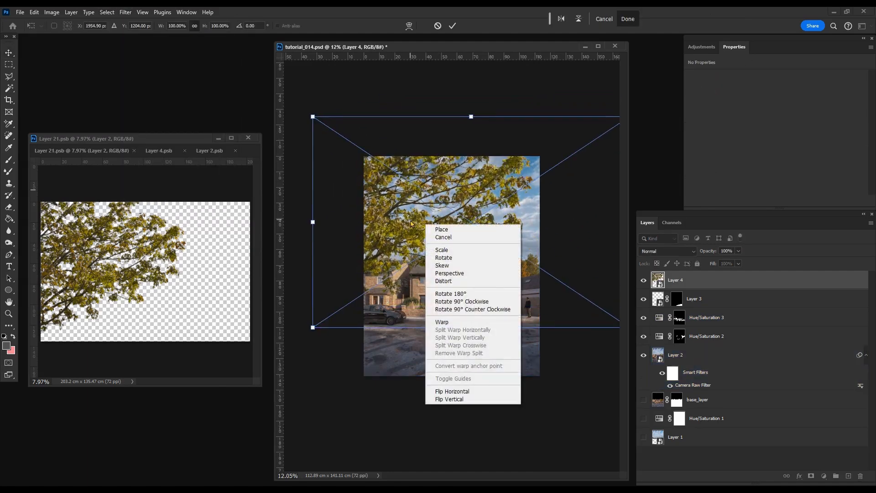
pyautogui.click(489, 391)
# Step: Scale the flipped branch to about 154 × 103 cm and place it in the sky's upper-right corner
pyautogui.moveTo(507, 219); pyautogui.dragTo(462, 161)
pyautogui.scroll(-2, 463, 161)
pyautogui.moveTo(299, 95); pyautogui.dragTo(339, 121)
pyautogui.moveTo(450, 193); pyautogui.dragTo(439, 172)
pyautogui.moveTo(326, 100); pyautogui.dragTo(348, 115)
pyautogui.moveTo(454, 215); pyautogui.dragTo(451, 209)
pyautogui.scroll(8, 457, 201)
pyautogui.moveTo(483, 158); pyautogui.dragTo(484, 163)
pyautogui.press('Return')
pyautogui.scroll(-5, 555, 183)
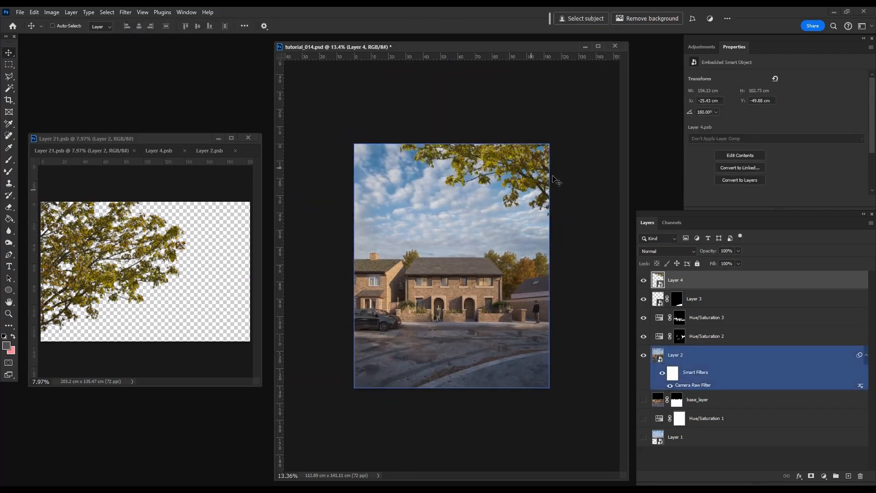
# Step: Add a mask to the branch layer and paint out the stray leaf at the image's right edge with a black 100 px brush
pyautogui.scroll(15, 543, 203)
pyautogui.hotkey('alt', '[')
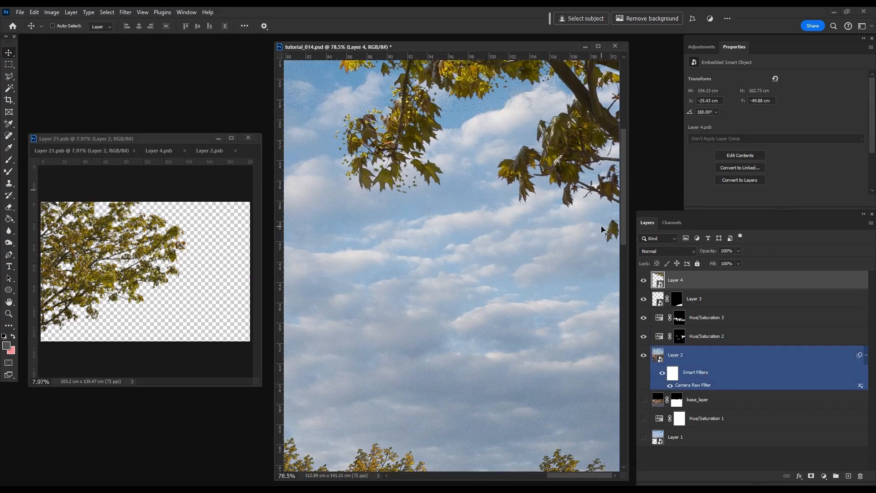
pyautogui.click(812, 476)
pyautogui.click(10, 161)
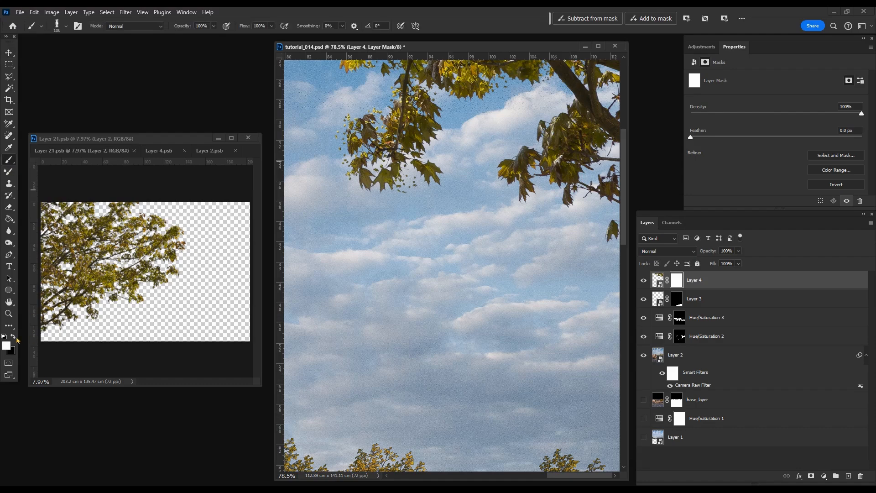
pyautogui.rightClick(527, 258)
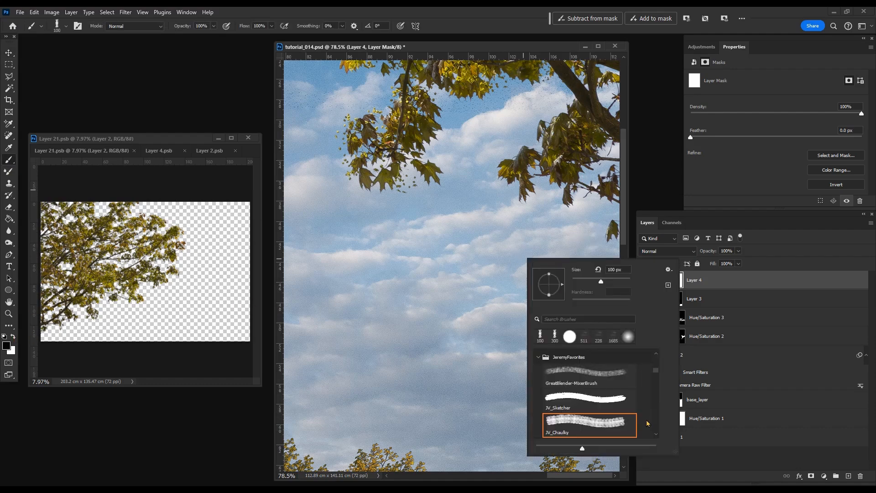
pyautogui.click(556, 397)
pyautogui.moveTo(612, 234); pyautogui.dragTo(610, 222)
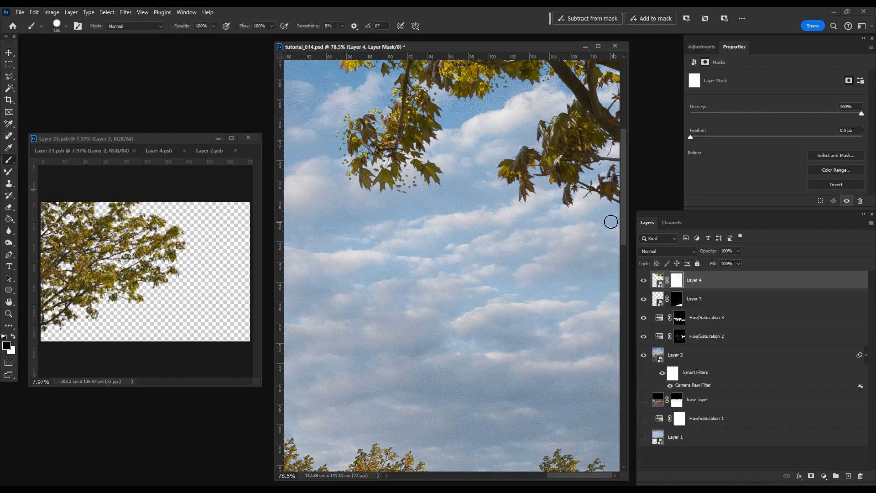
pyautogui.scroll(-3, 593, 337)
pyautogui.scroll(-4, 593, 337)
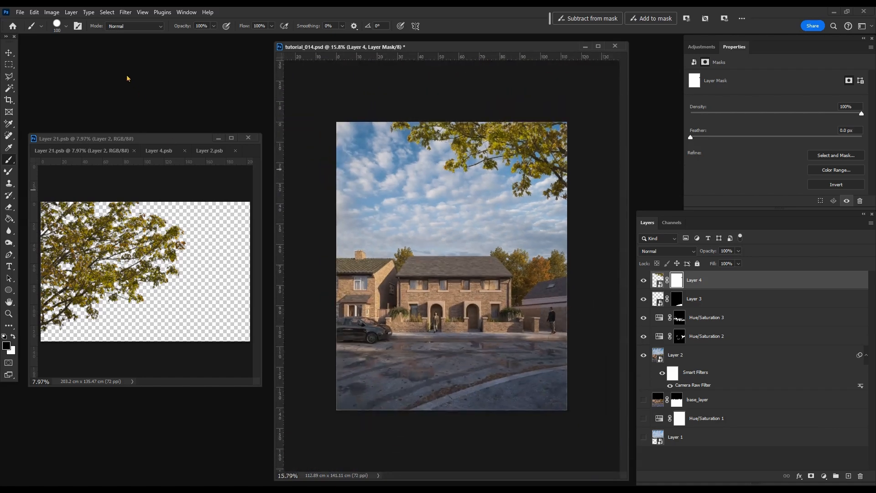
# Step: Add a Hue/Saturation adjustment clipped to the branch layer, with hue -9 and saturation -40
pyautogui.click(10, 65)
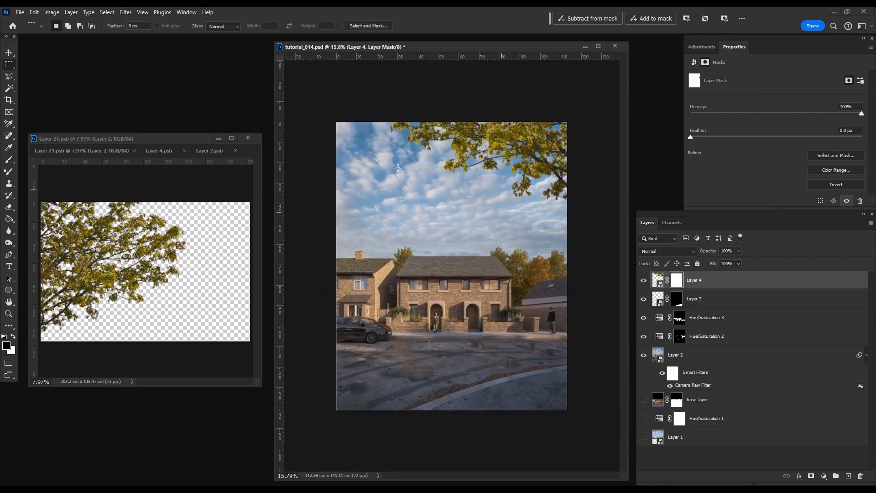
pyautogui.click(657, 280)
pyautogui.click(701, 47)
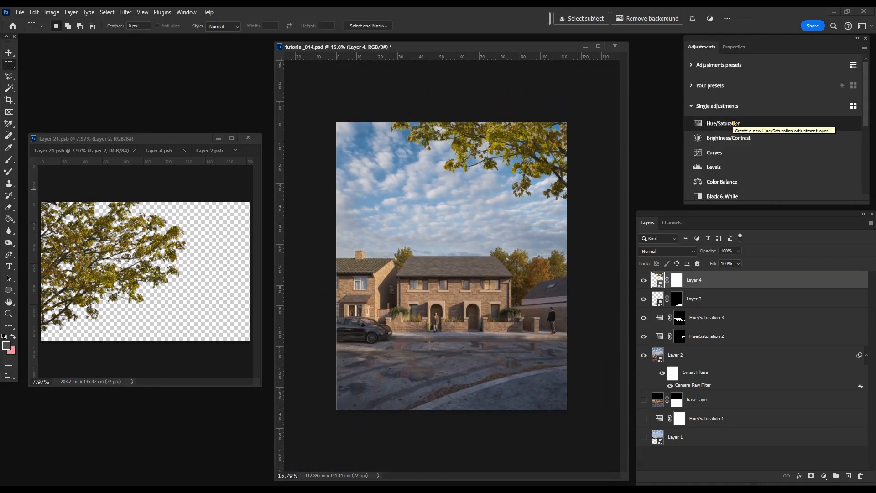
pyautogui.click(734, 123)
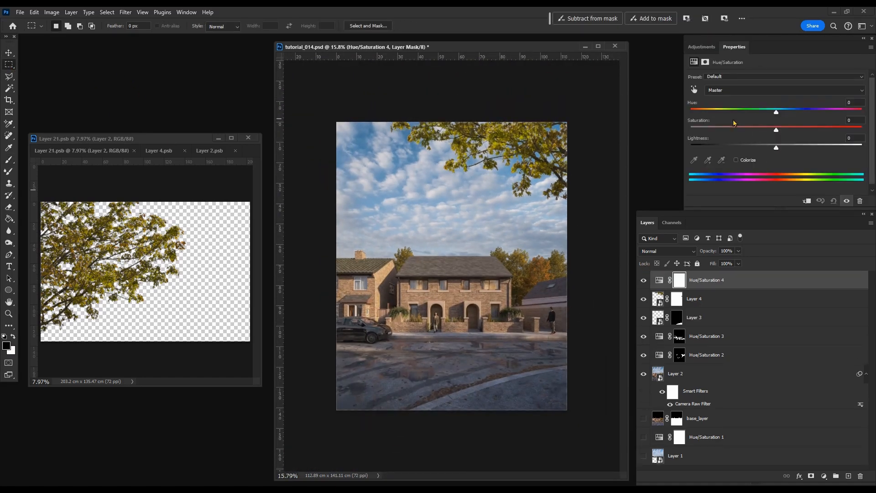
pyautogui.click(807, 203)
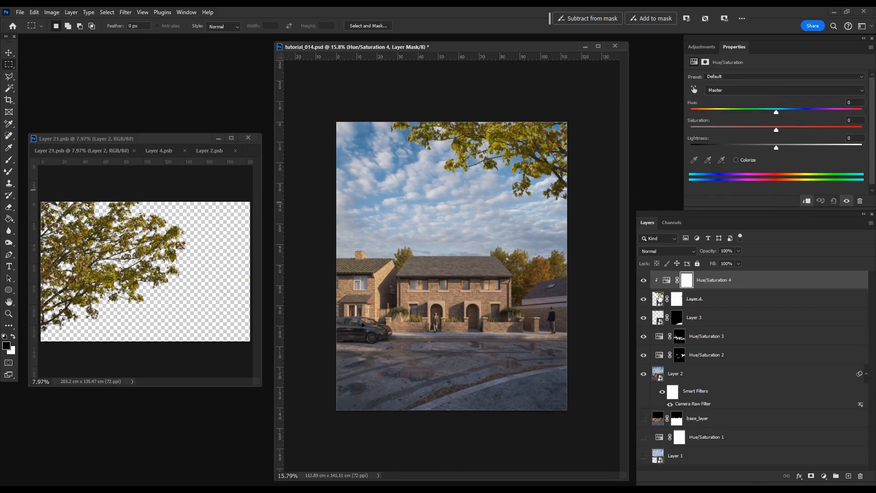
pyautogui.moveTo(777, 113); pyautogui.dragTo(771, 112)
pyautogui.click(755, 132)
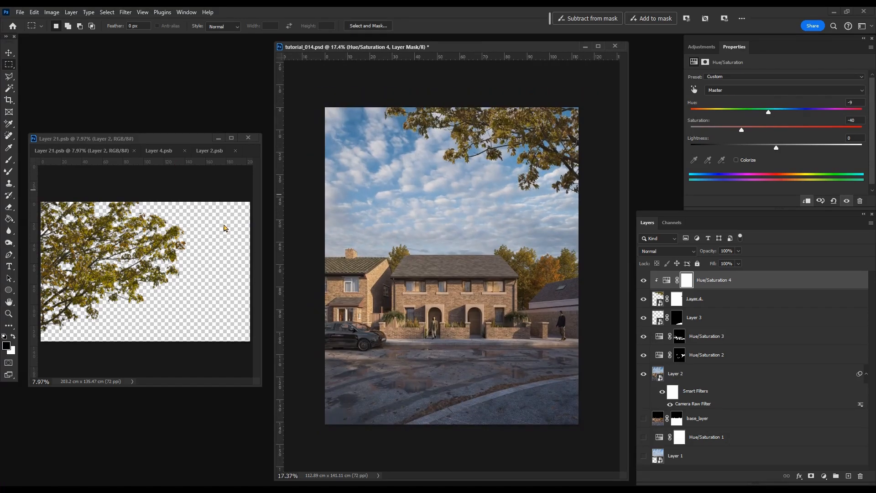
# Step: Load the saved red material channel as a new selection
pyautogui.scroll(8, 447, 332)
pyautogui.scroll(-6, 447, 332)
pyautogui.scroll(6, 467, 329)
pyautogui.click(106, 11)
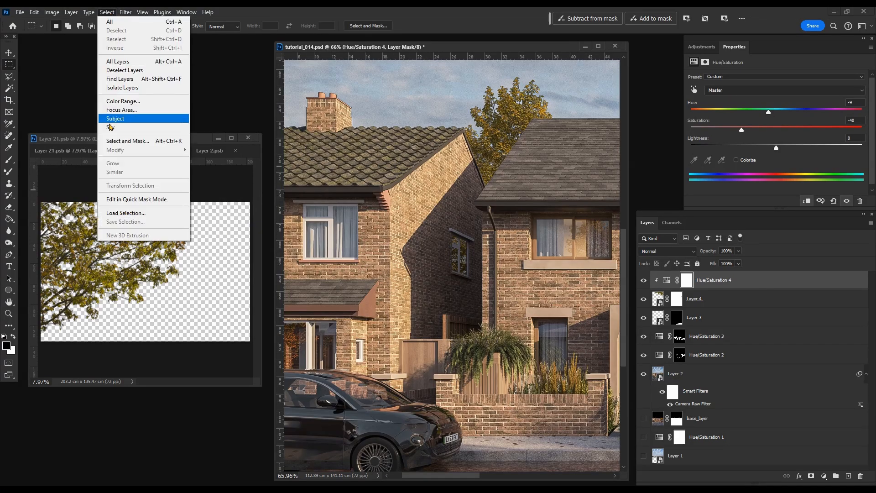
pyautogui.click(156, 216)
pyautogui.click(251, 228)
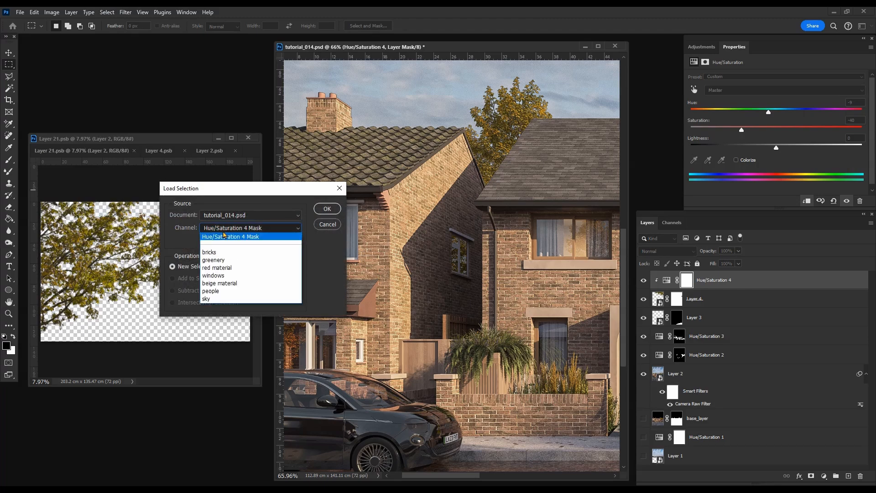
pyautogui.click(237, 280)
pyautogui.click(328, 209)
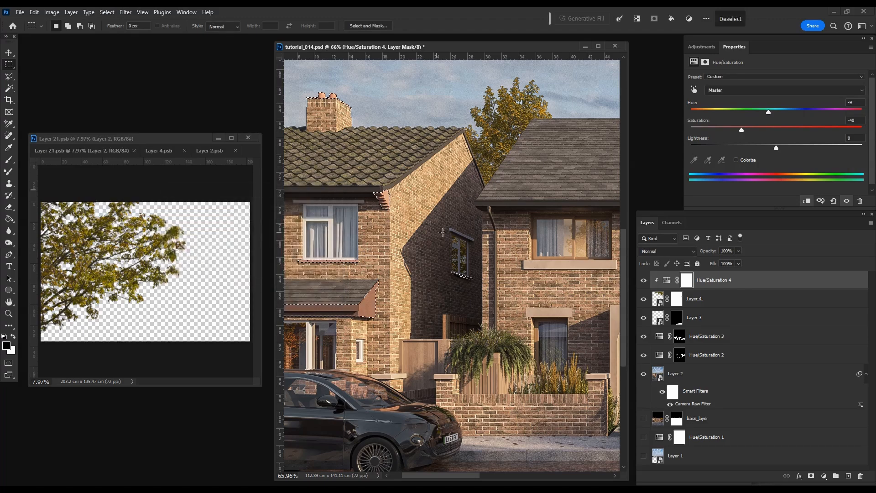
# Step: Add a Hue/Saturation adjustment for the selected red material with hue +5, saturation -18 and lightness +7
pyautogui.click(701, 46)
pyautogui.moveTo(776, 130); pyautogui.dragTo(781, 111)
pyautogui.scroll(-3, 336, 312)
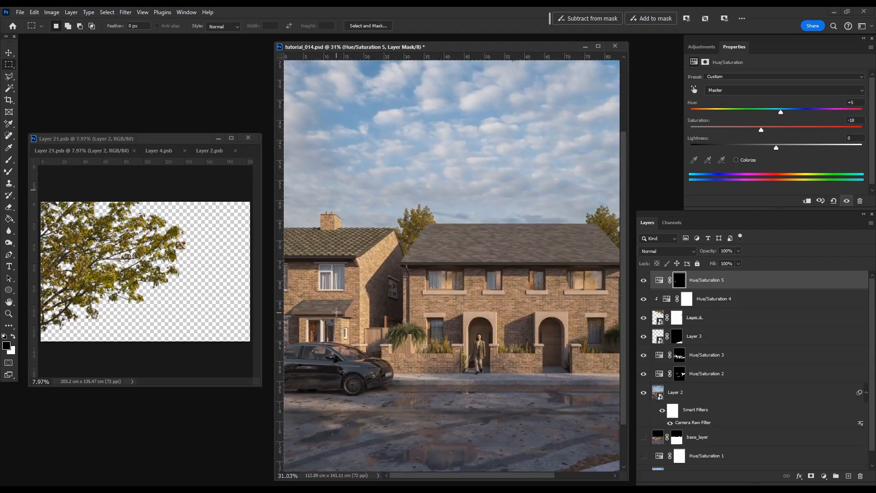
pyautogui.moveTo(778, 150); pyautogui.dragTo(782, 148)
pyautogui.scroll(-1, 348, 322)
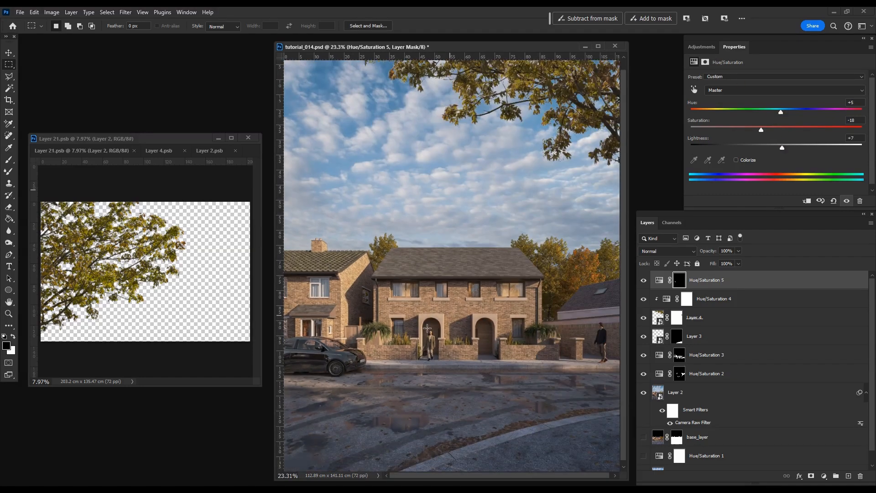
pyautogui.scroll(-1, 435, 340)
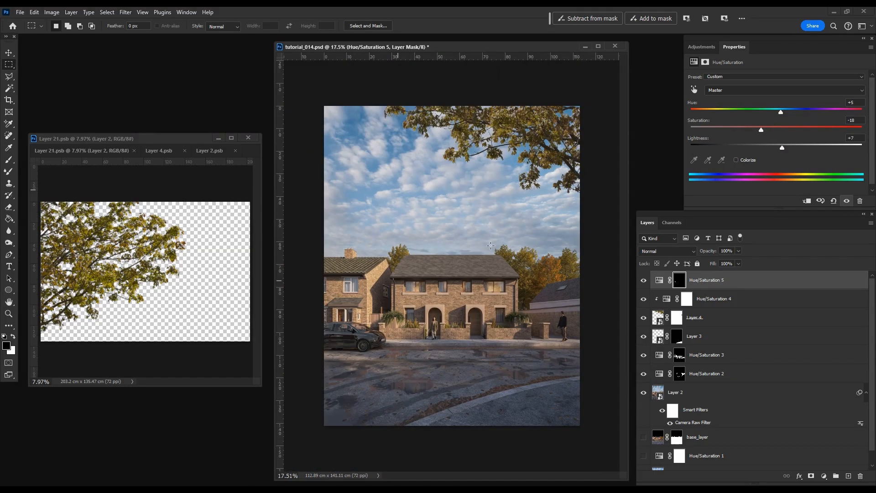
# Step: Add a Curves adjustment that slightly brightens the midtones and fill its mask with black
pyautogui.click(706, 48)
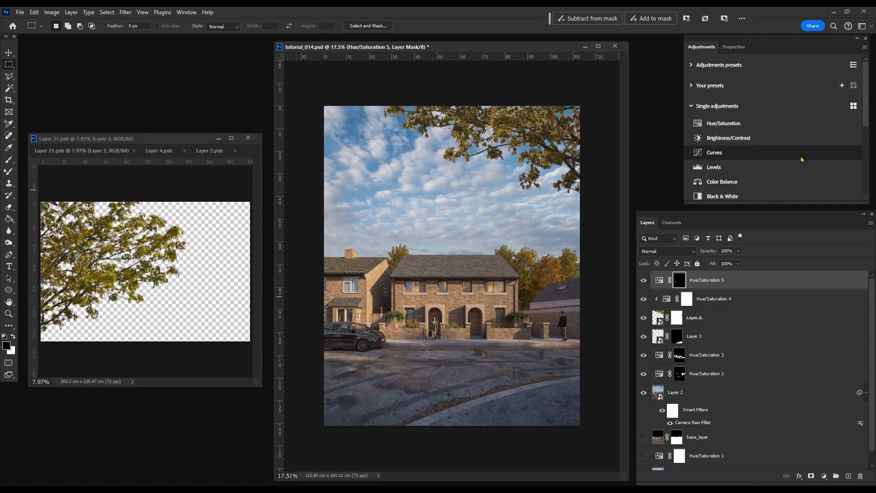
pyautogui.click(768, 156)
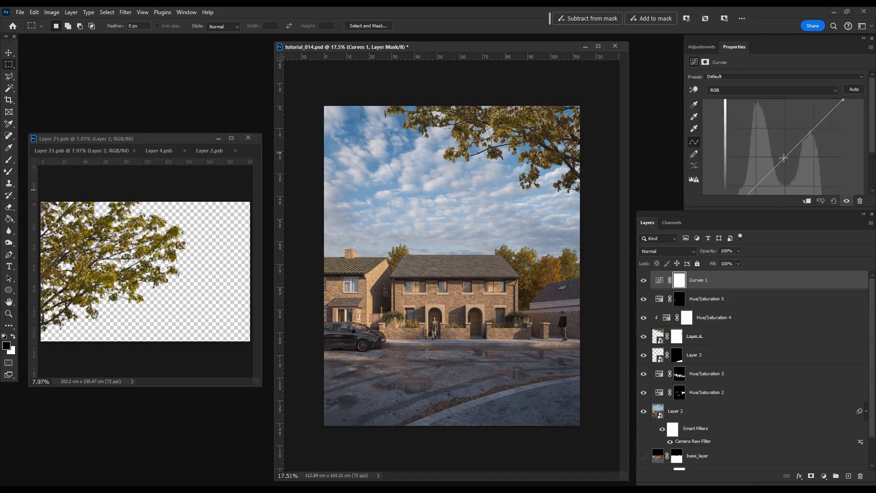
pyautogui.moveTo(785, 155); pyautogui.dragTo(785, 150)
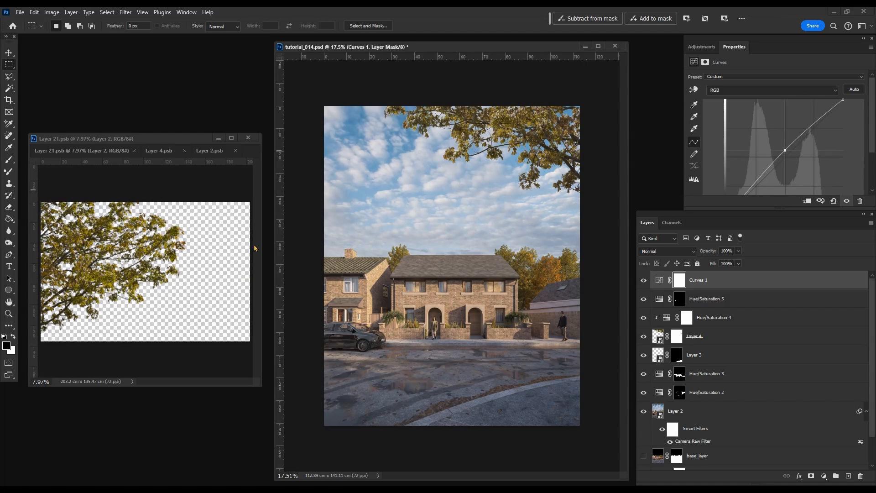
pyautogui.click(10, 219)
pyautogui.click(450, 254)
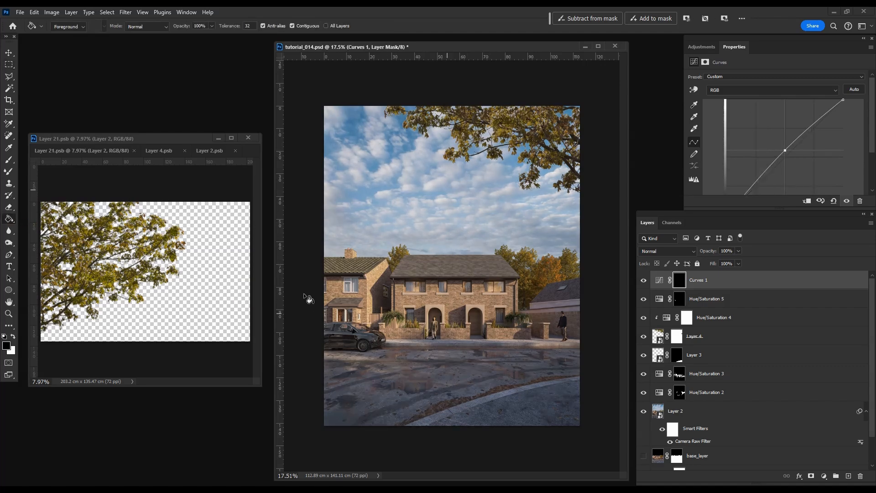
# Step: Paint white on the brightening Curves mask over the houses in the image's middle with a soft 511 px brush
pyautogui.press('b')
pyautogui.rightClick(413, 215)
pyautogui.click(491, 328)
pyautogui.moveTo(487, 236); pyautogui.dragTo(511, 236)
pyautogui.click(399, 249)
pyautogui.press('x')
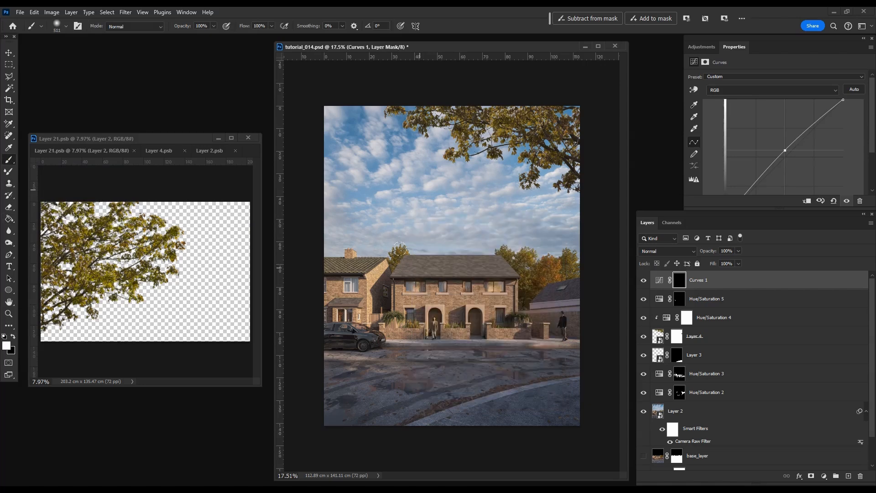
pyautogui.moveTo(402, 260)
pyautogui.mouseDown()
pyautogui.moveTo(456, 311)
pyautogui.moveTo(396, 343)
pyautogui.moveTo(497, 336)
pyautogui.moveTo(457, 339)
pyautogui.moveTo(408, 265)
pyautogui.mouseUp()
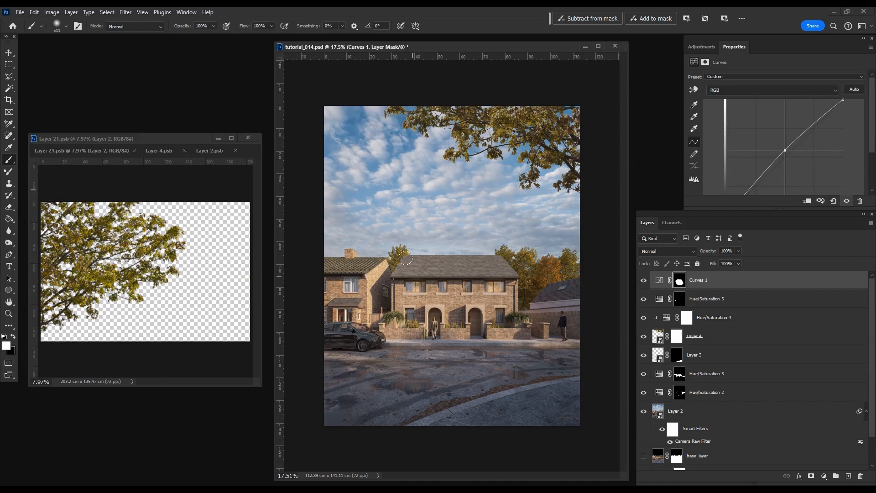
# Step: Add a second Curves adjustment that slightly darkens the midtones and fill its mask with black
pyautogui.click(701, 47)
pyautogui.click(723, 155)
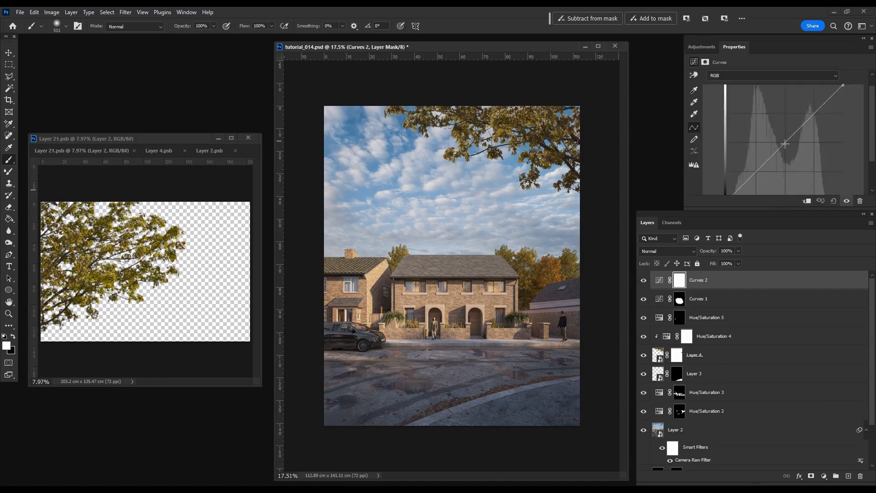
pyautogui.moveTo(785, 142); pyautogui.dragTo(786, 150)
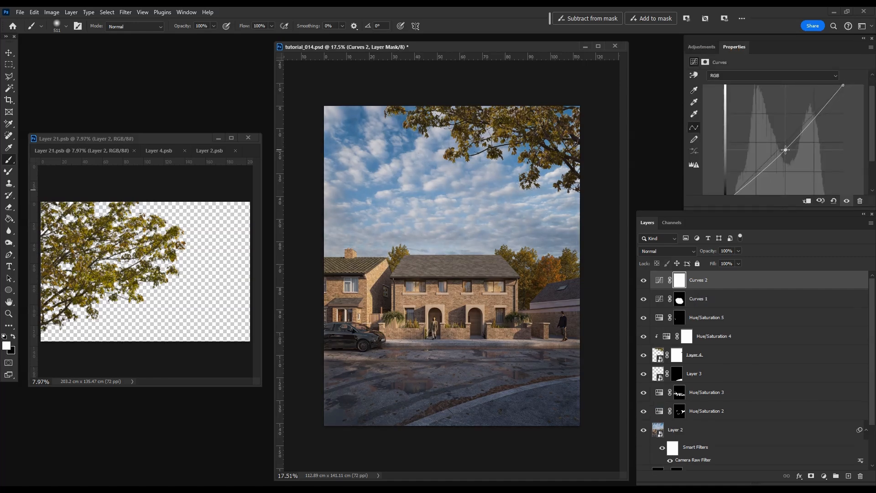
pyautogui.click(11, 220)
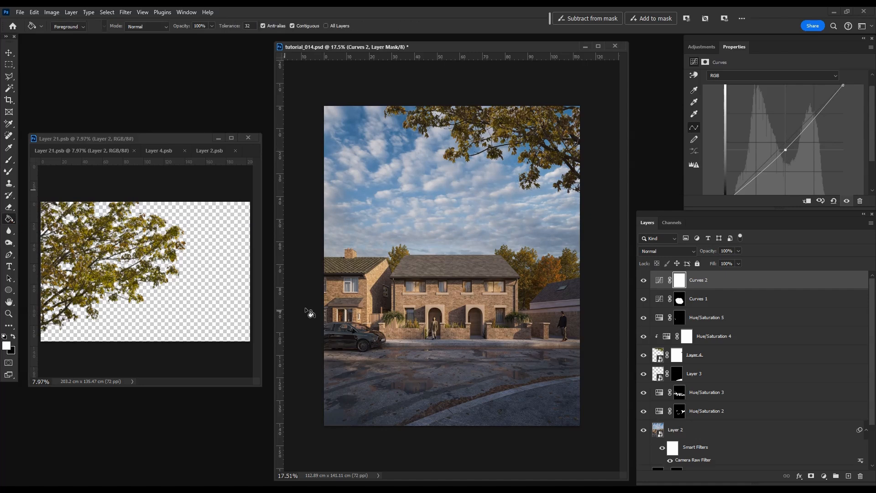
pyautogui.press('x')
pyautogui.click(472, 233)
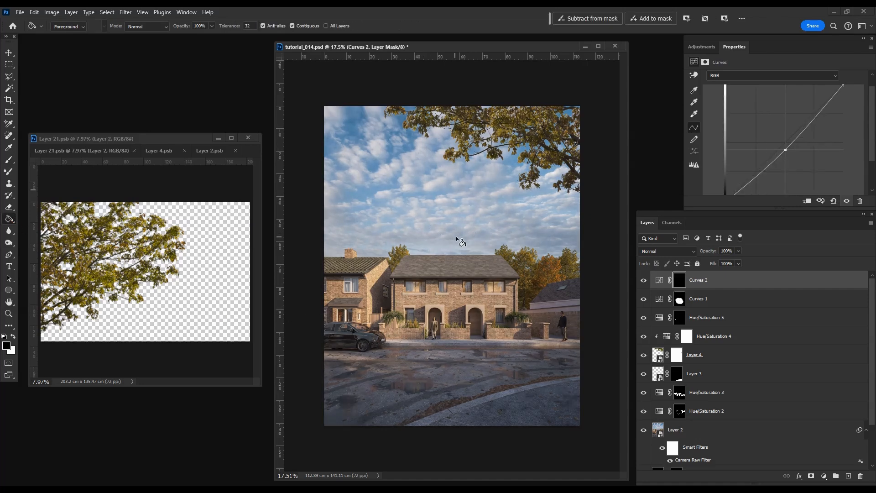
# Step: Paint white on the darkening Curves mask along the render's side edges and lower foreground with the 511 px brush
pyautogui.click(8, 159)
pyautogui.press('x')
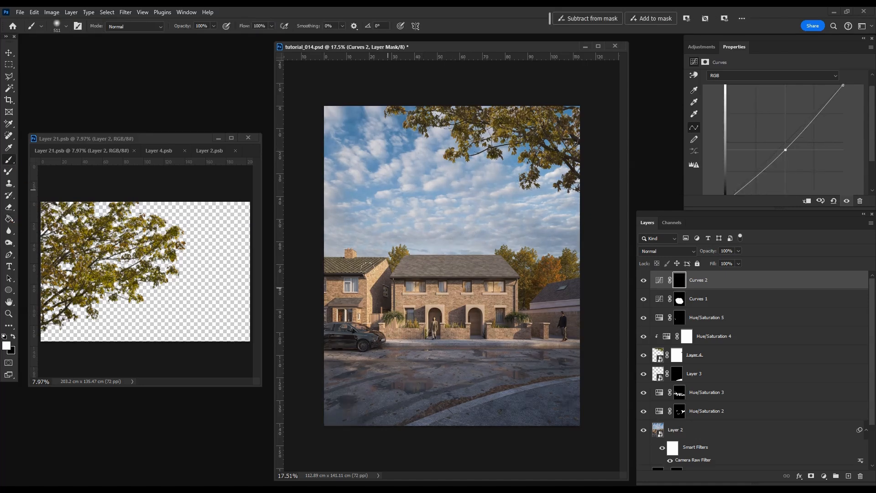
pyautogui.moveTo(289, 274)
pyautogui.mouseDown()
pyautogui.moveTo(335, 388)
pyautogui.moveTo(561, 397)
pyautogui.moveTo(544, 265)
pyautogui.mouseUp()
pyautogui.press('x')
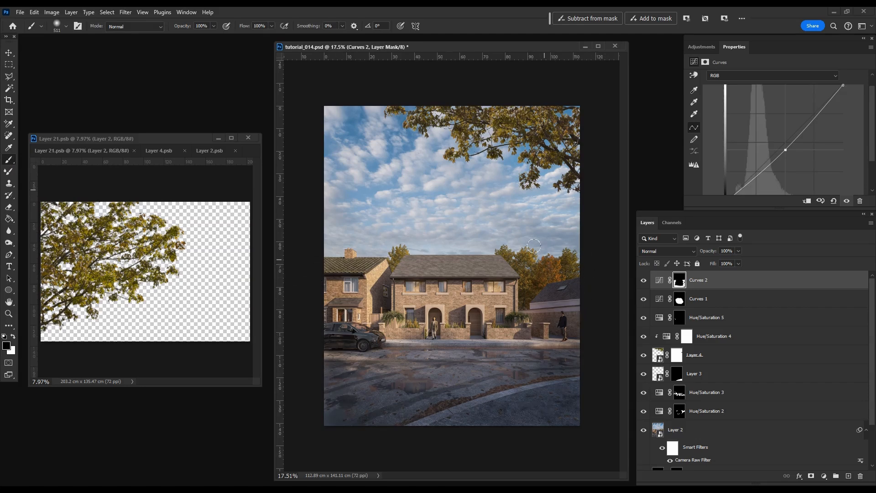
pyautogui.moveTo(644, 299)
pyautogui.mouseDown()
pyautogui.moveTo(644, 281)
pyautogui.moveTo(644, 299)
pyautogui.mouseUp()
# Step: Select the whole canvas, copy it merged and paste the result as a new layer above Curves 2
pyautogui.scroll(-2, 424, 313)
pyautogui.scroll(-1, 422, 312)
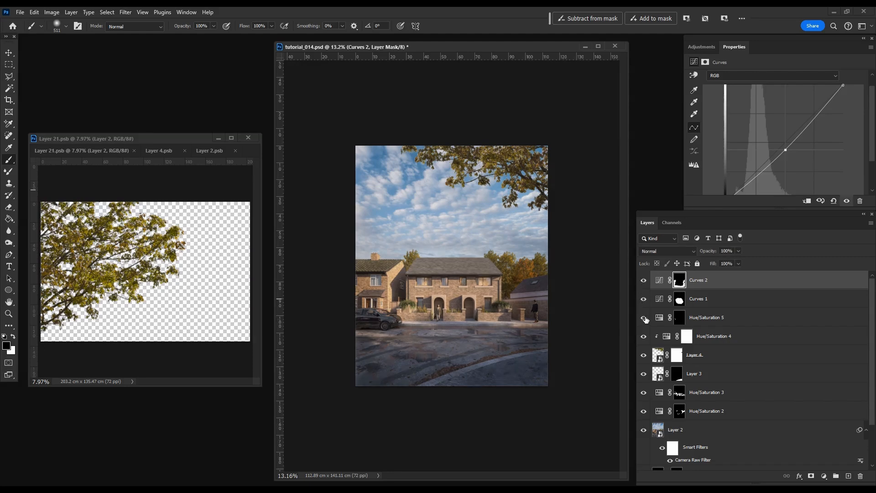
pyautogui.click(659, 279)
pyautogui.hotkey('ctrl', 'a')
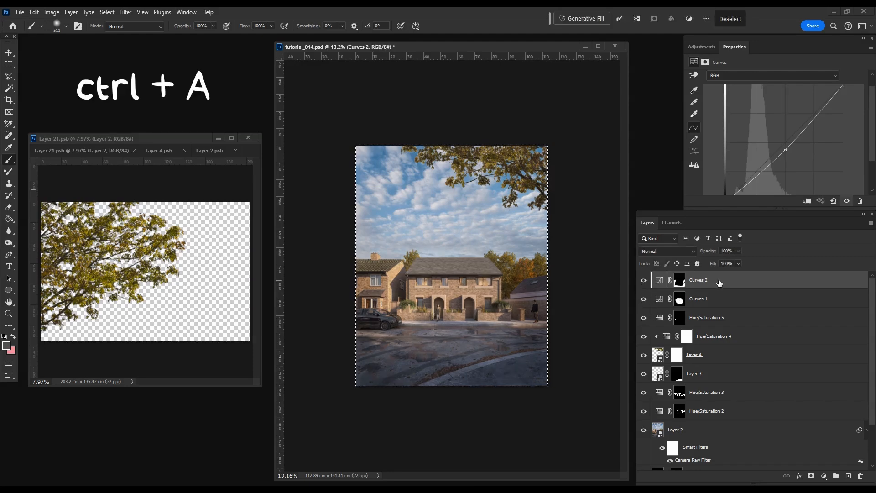
pyautogui.hotkey('ctrl', 'shift', 'c')
pyautogui.hotkey('ctrl', 'v')
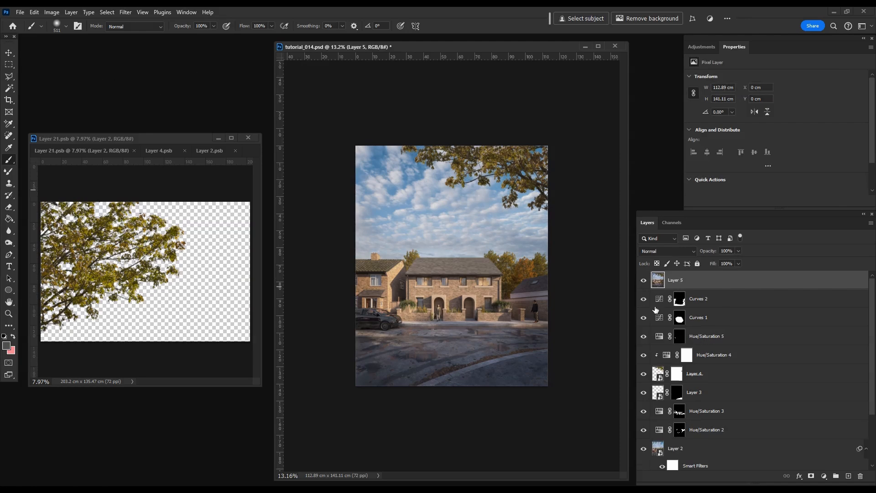
# Step: Hide all layers below the merged copy except Layer 2, and turn off Layer 2's smart filters
pyautogui.moveTo(643, 299); pyautogui.dragTo(644, 447)
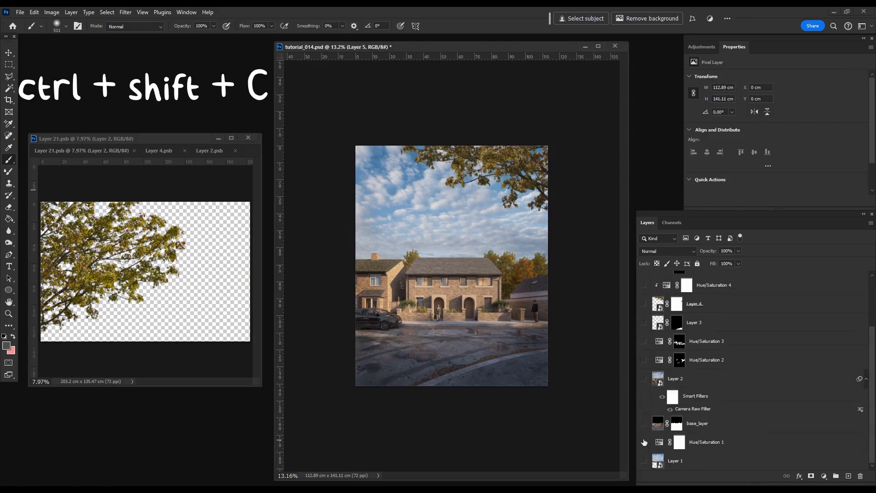
pyautogui.click(642, 380)
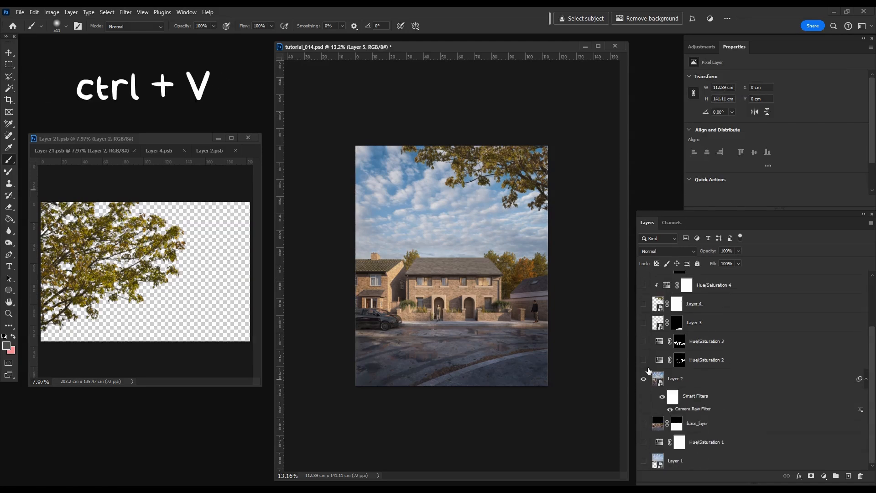
pyautogui.scroll(4, 643, 383)
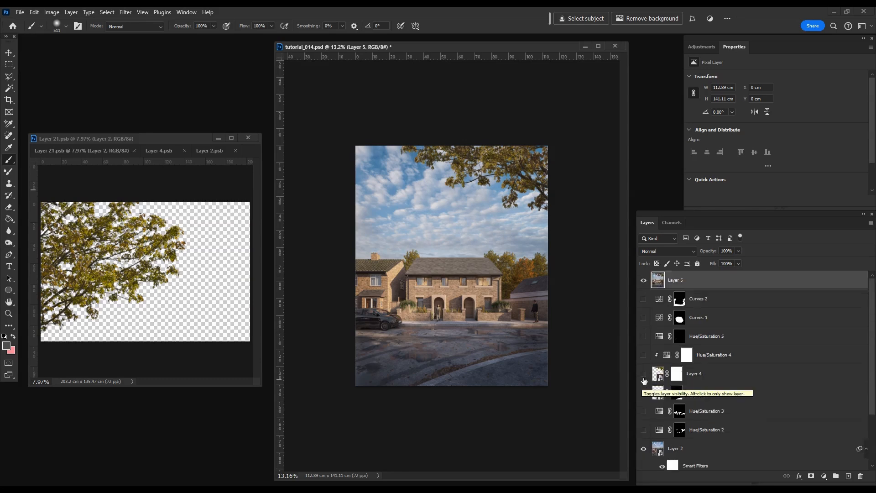
pyautogui.scroll(-3, 650, 386)
pyautogui.click(662, 410)
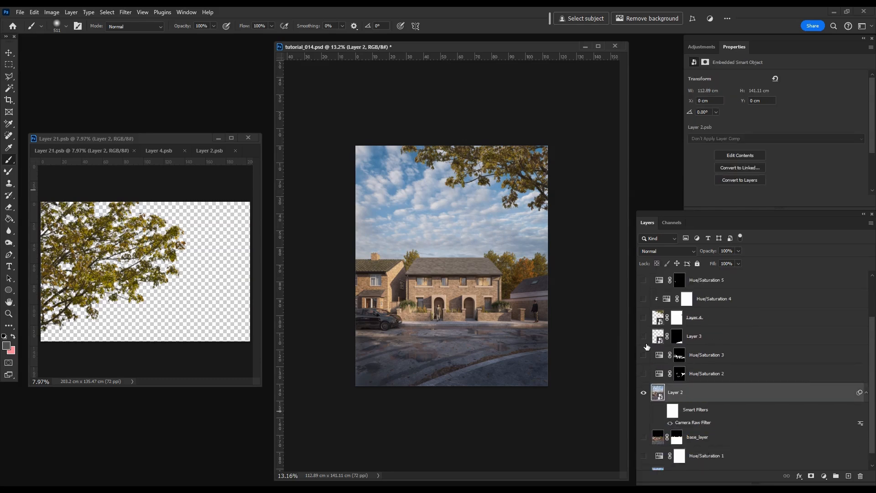
# Step: Compare the original render with the edited image by toggling Layer 5's visibility, with the canvas fitted to the window
pyautogui.scroll(3, 642, 337)
pyautogui.click(643, 280)
pyautogui.click(643, 280)
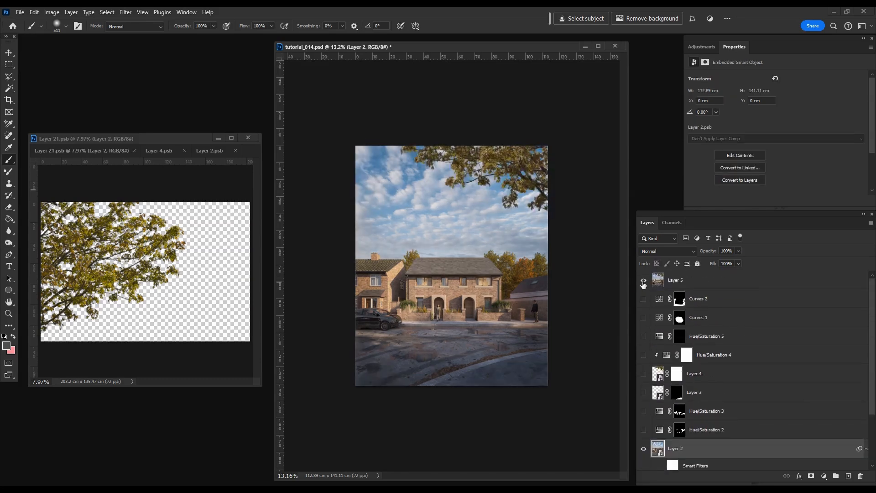
pyautogui.click(644, 283)
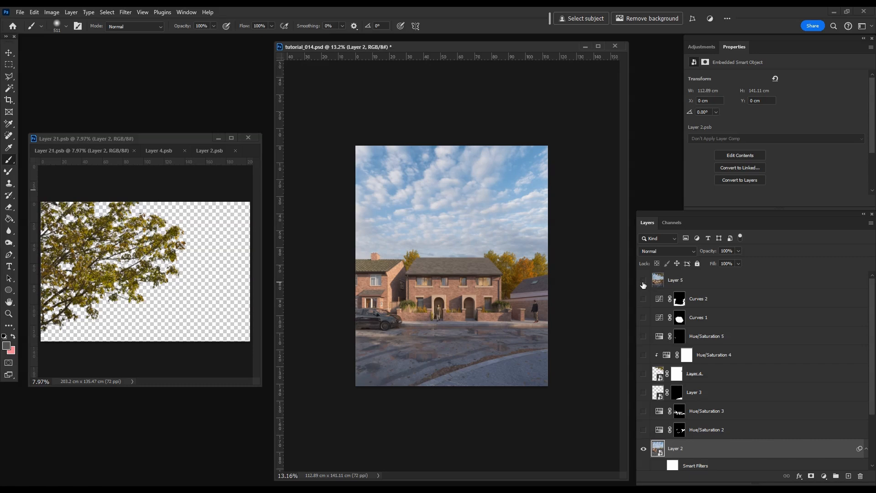
pyautogui.click(644, 283)
pyautogui.hotkey('ctrl', '0')
pyautogui.click(643, 283)
pyautogui.click(643, 283)
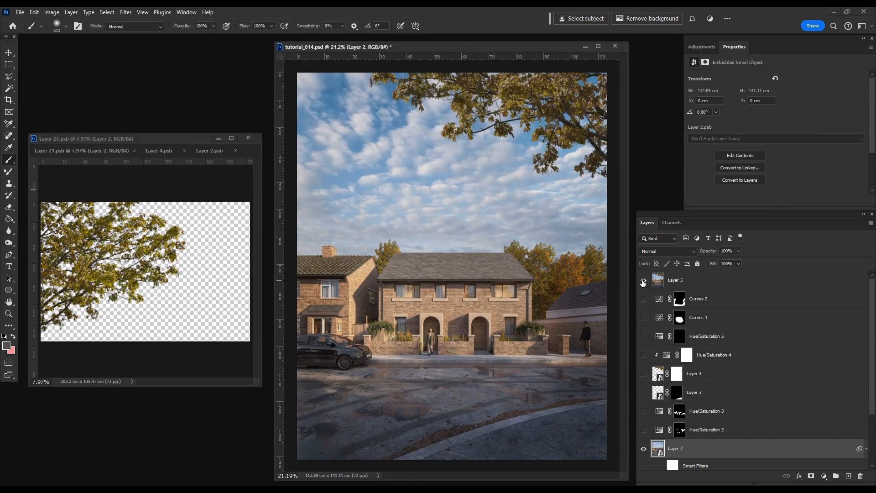